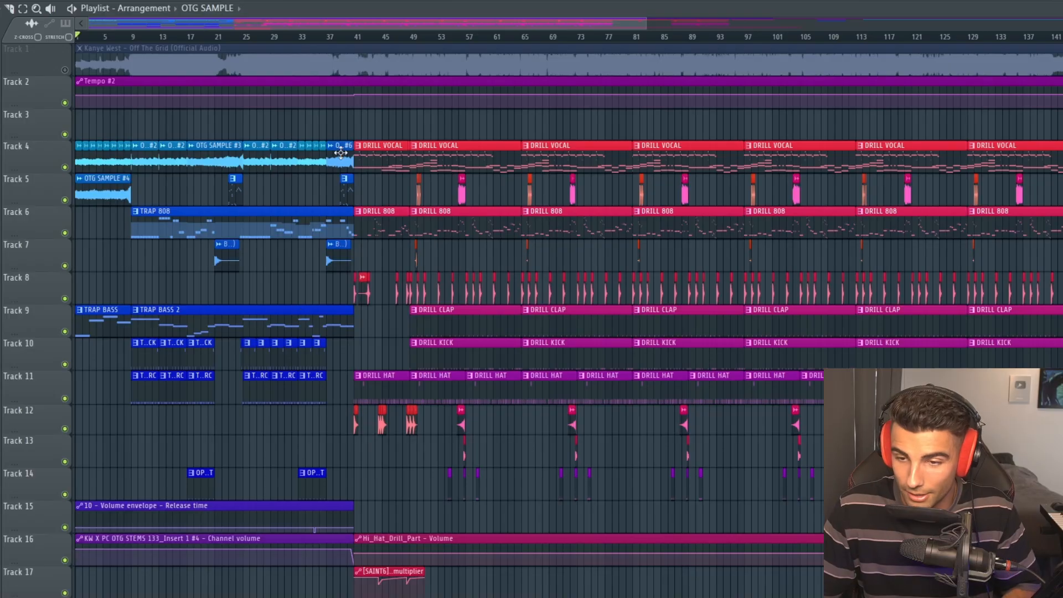
# Examine the arrangement's trap section before bar 41 and the drill section that follows it
pyautogui.moveTo(350, 130); pyautogui.dragTo(22, 561)
pyautogui.keyDown('ctrl'); pyautogui.click(177, 589); pyautogui.keyUp('ctrl')
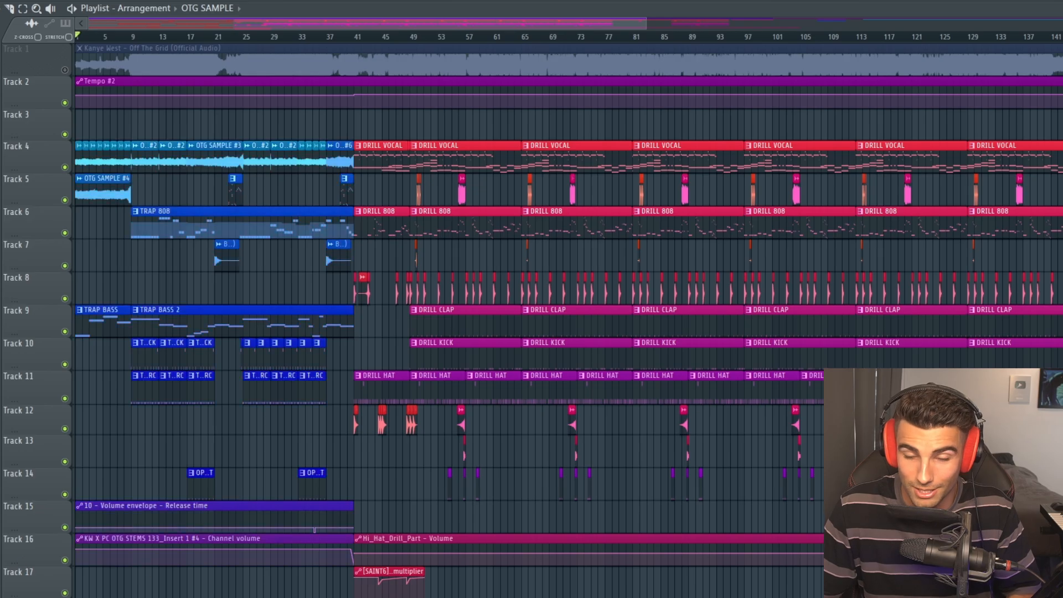
pyautogui.keyDown('ctrl'); pyautogui.moveTo(352, 123); pyautogui.dragTo(39, 545); pyautogui.keyUp('ctrl')
pyautogui.keyDown('ctrl'); pyautogui.click(233, 490); pyautogui.keyUp('ctrl')
pyautogui.scroll(-4, 233, 490)
pyautogui.scroll(4, 183, 257)
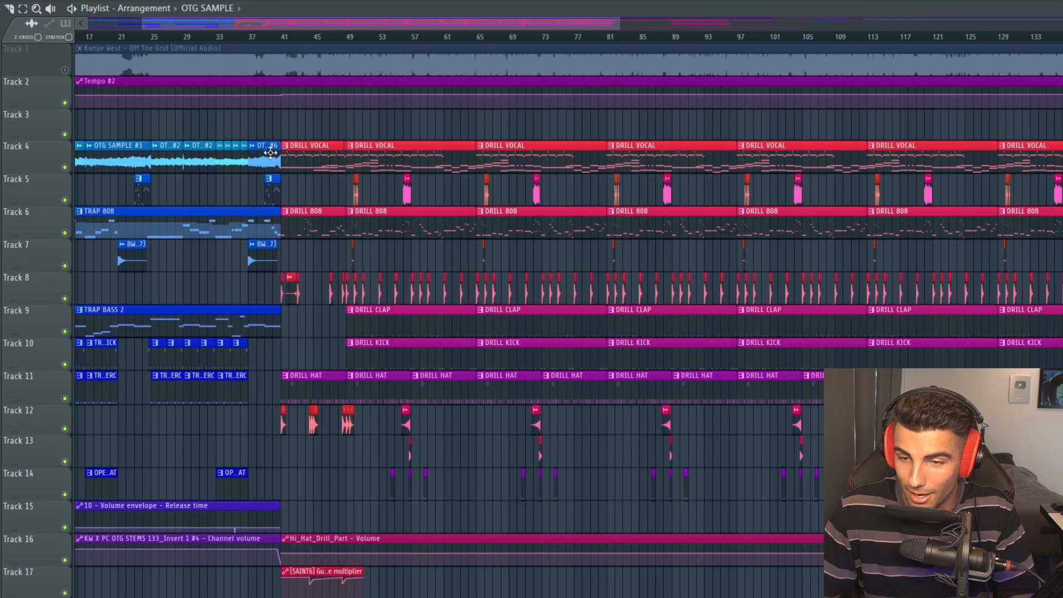
pyautogui.scroll(-4, 268, 149)
pyautogui.keyDown('ctrl'); pyautogui.moveTo(247, 124); pyautogui.dragTo(807, 517); pyautogui.keyUp('ctrl')
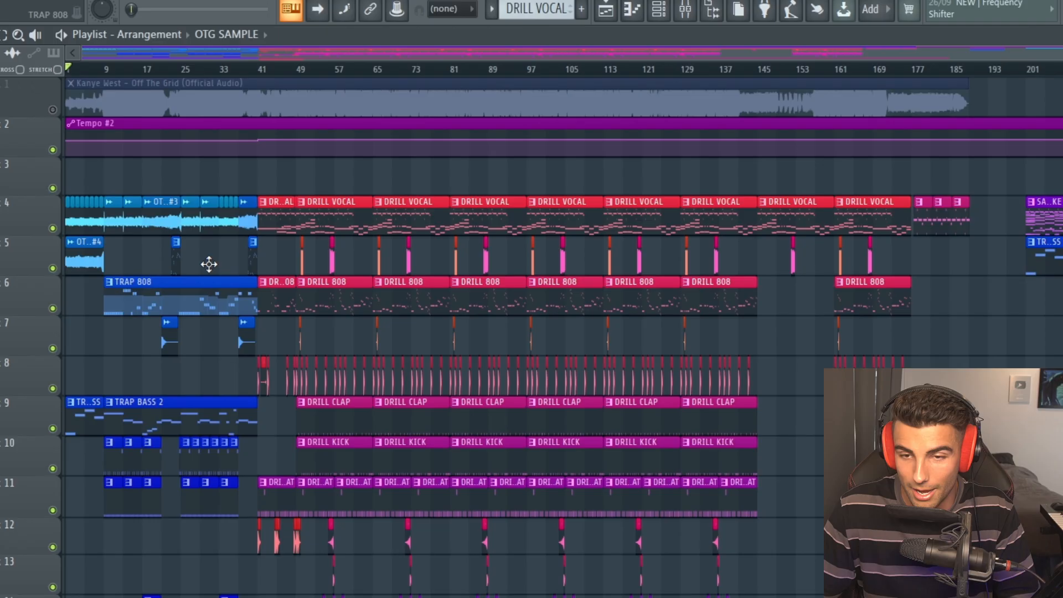
pyautogui.scroll(4, 209, 264)
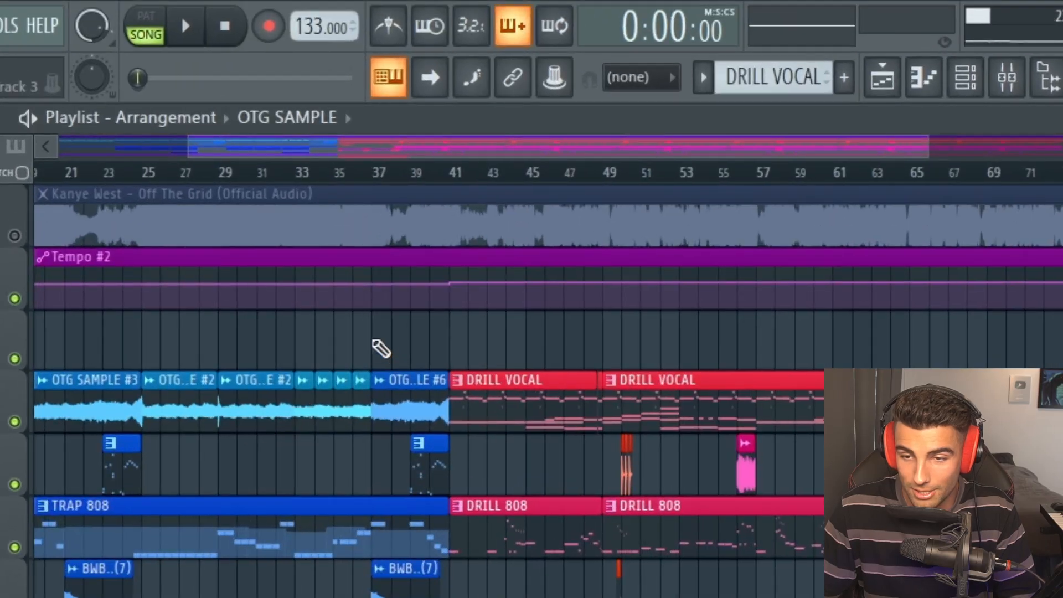
pyautogui.scroll(-4, 280, 180)
pyautogui.click(233, 173)
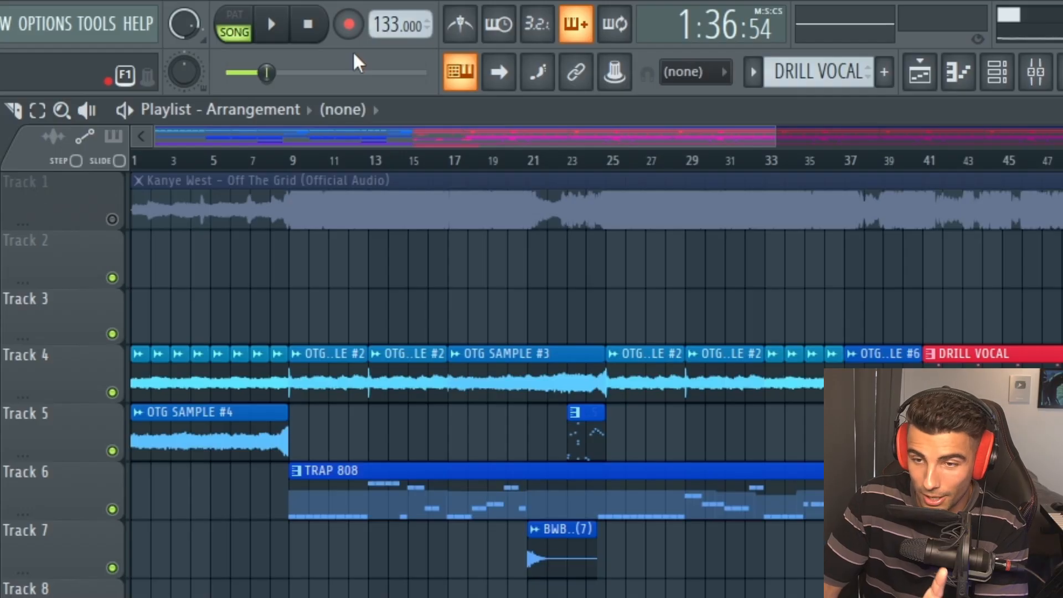
# Create an automation clip for the project tempo at 133 BPM
pyautogui.rightClick(391, 26)
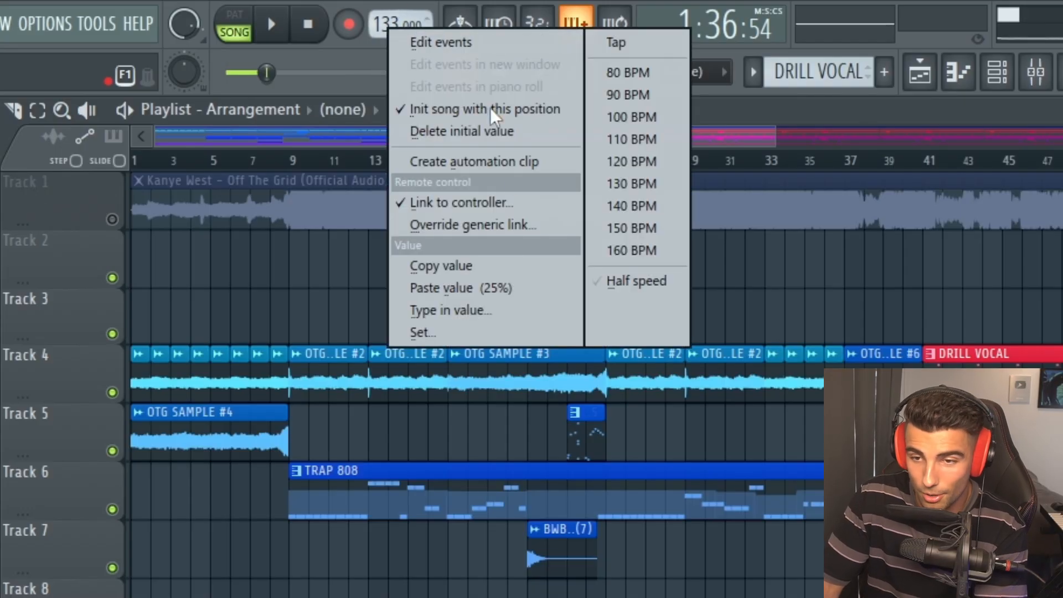
pyautogui.click(450, 164)
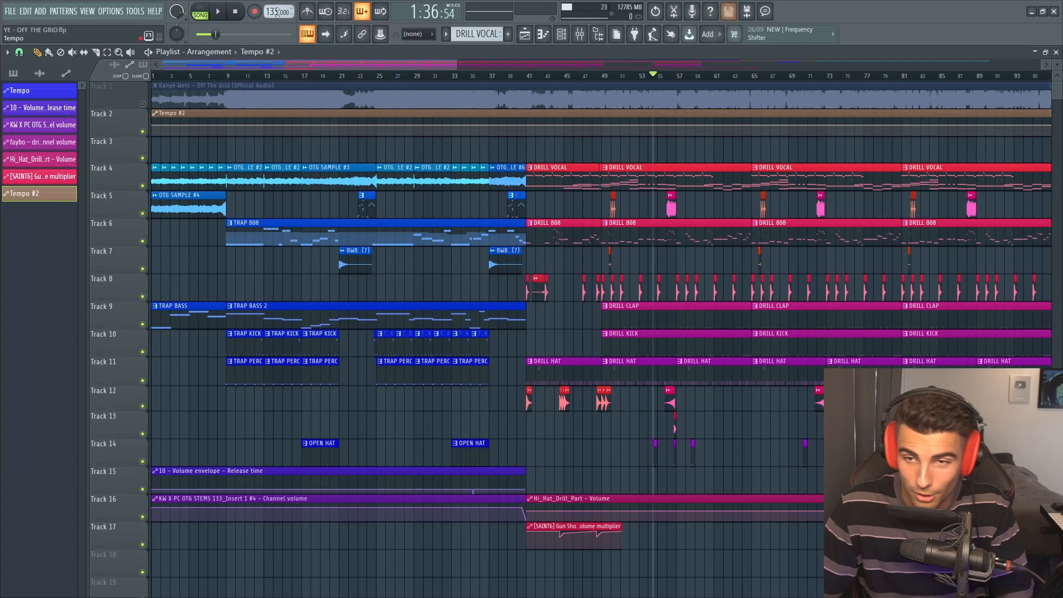
pyautogui.moveTo(518, 150); pyautogui.dragTo(134, 502)
pyautogui.keyDown('ctrl'); pyautogui.click(274, 532); pyautogui.keyUp('ctrl')
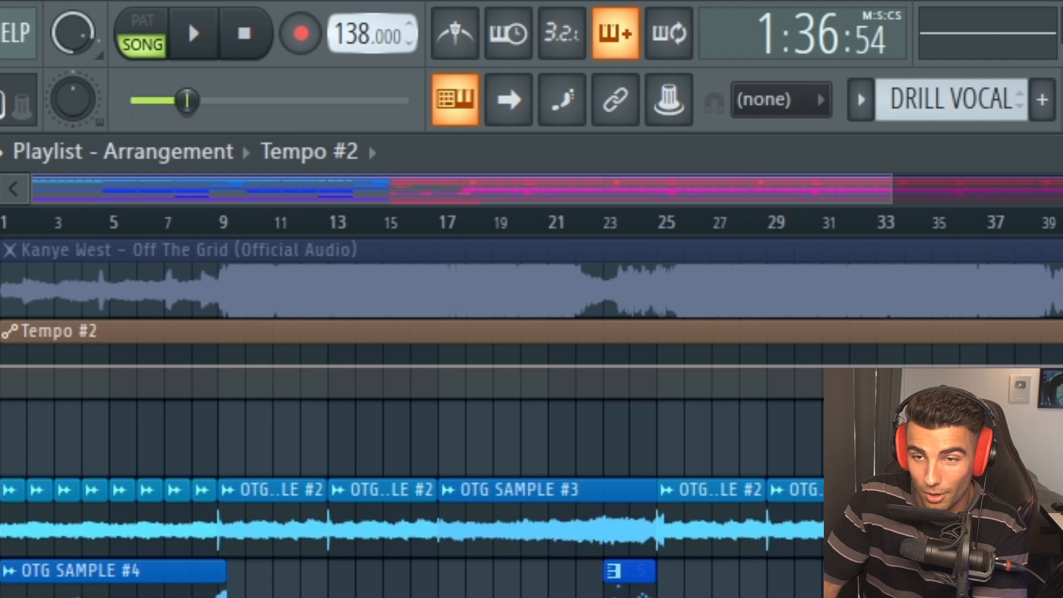
# With the project tempo at 138 BPM, create another tempo automation clip and copy the value of its first point
pyautogui.rightClick(357, 33)
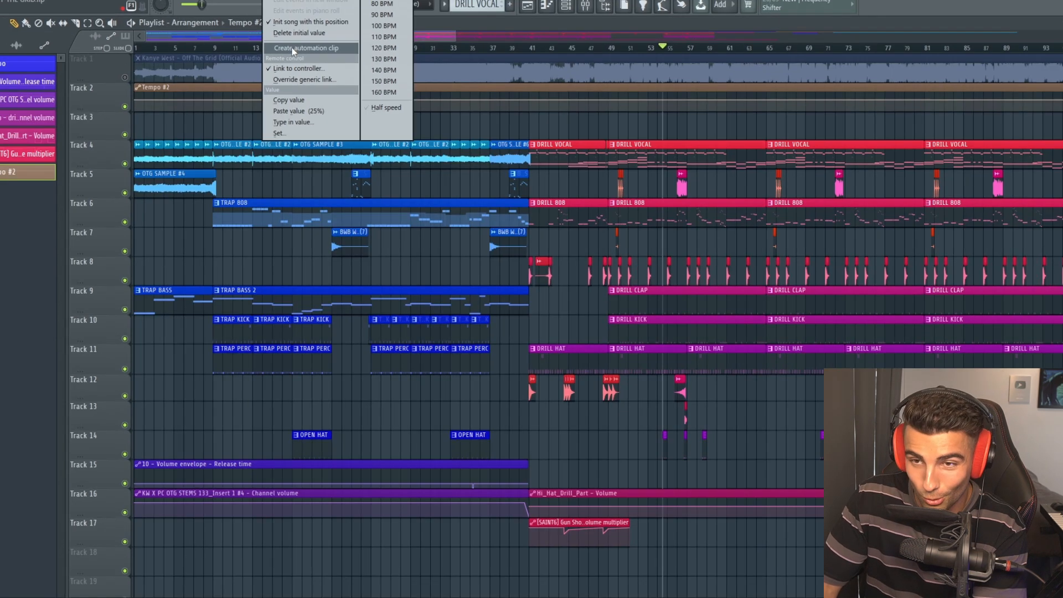
pyautogui.click(292, 51)
pyautogui.scroll(-5, 134, 359)
pyautogui.rightClick(135, 360)
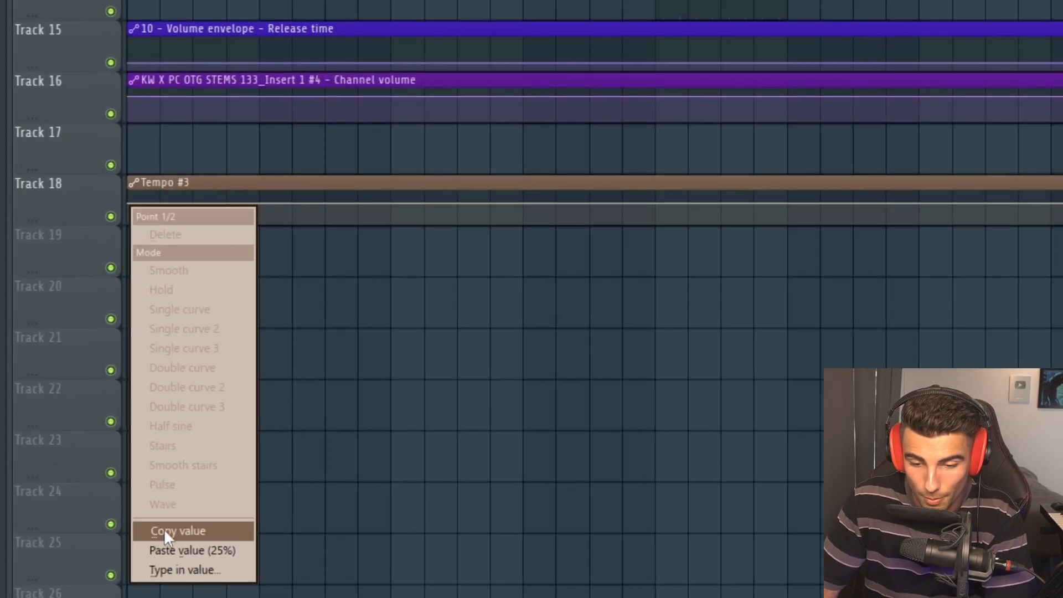
pyautogui.click(171, 532)
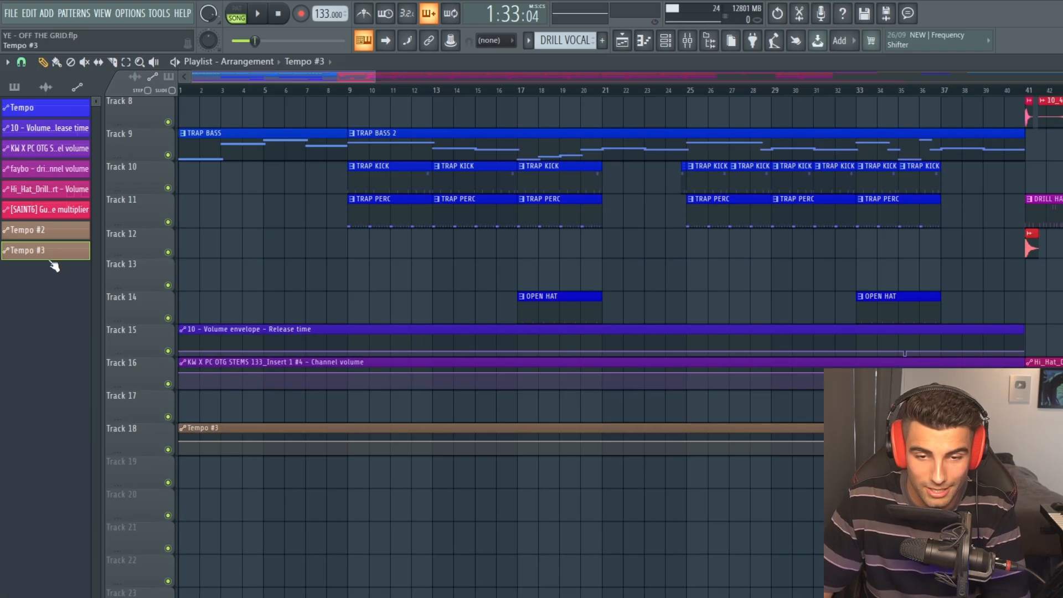
# Delete the extra Tempo #3 automation clip
pyautogui.rightClick(50, 252)
pyautogui.click(94, 383)
pyautogui.scroll(5, 356, 361)
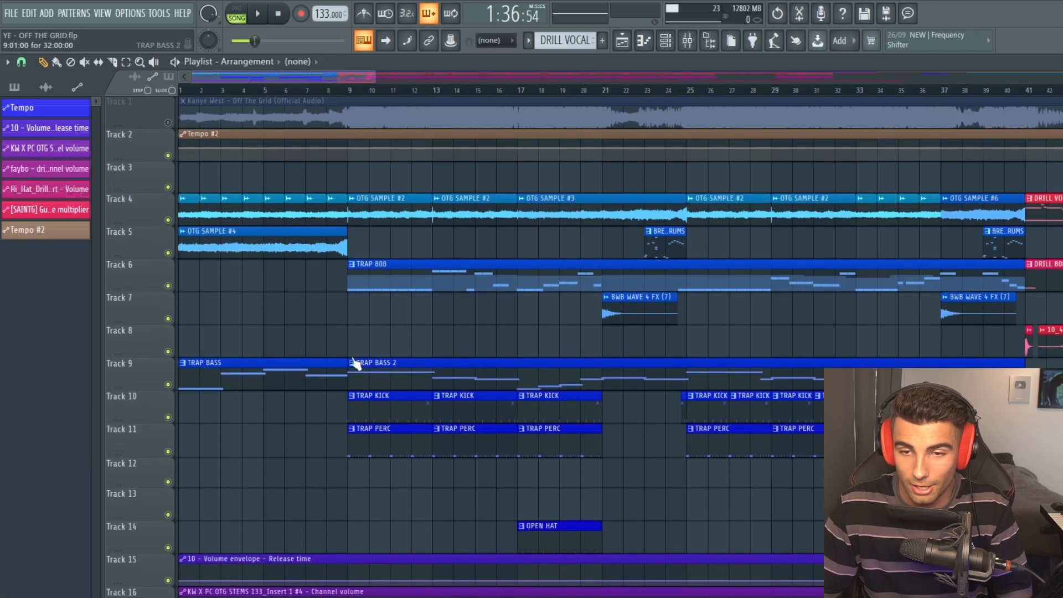
# Add a point at bar 41 in the Tempo #2 clip and paste the copied 138 BPM value into it and the end point
pyautogui.moveTo(202, 147); pyautogui.dragTo(936, 158)
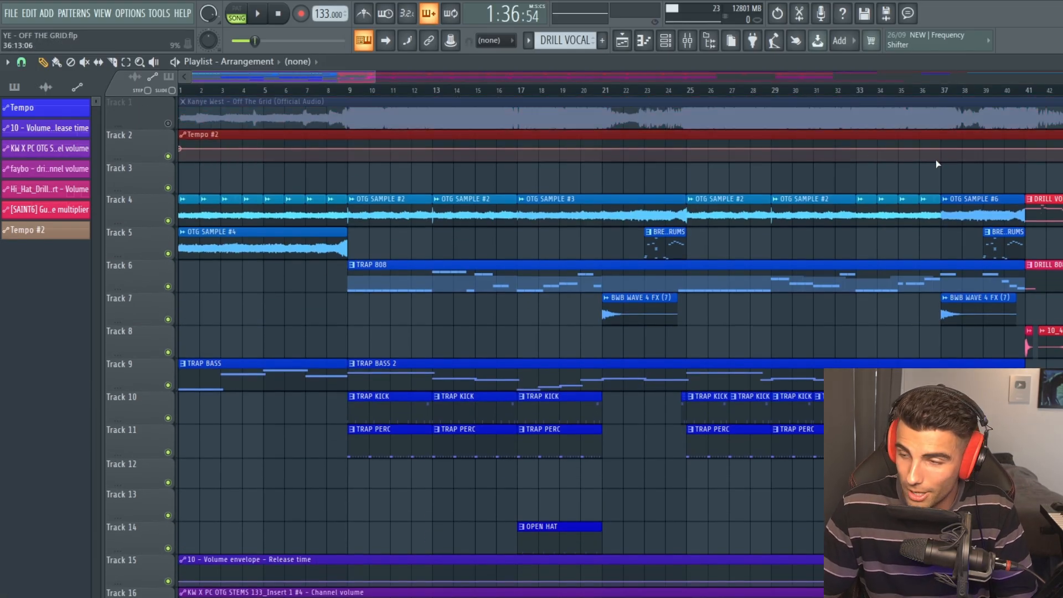
pyautogui.click(939, 160)
pyautogui.scroll(5, 1022, 152)
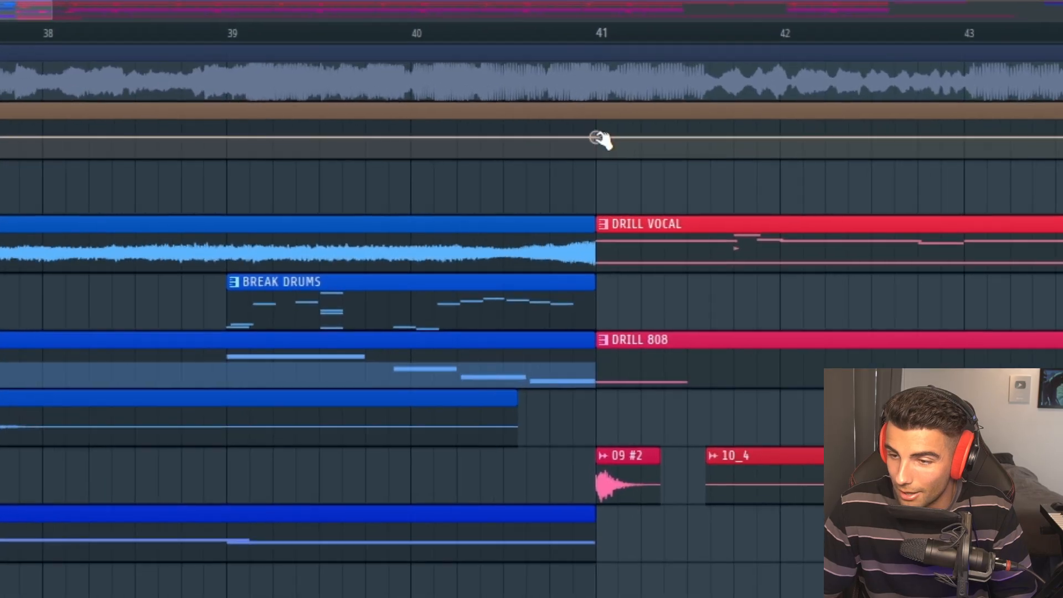
pyautogui.rightClick(637, 144)
pyautogui.click(661, 528)
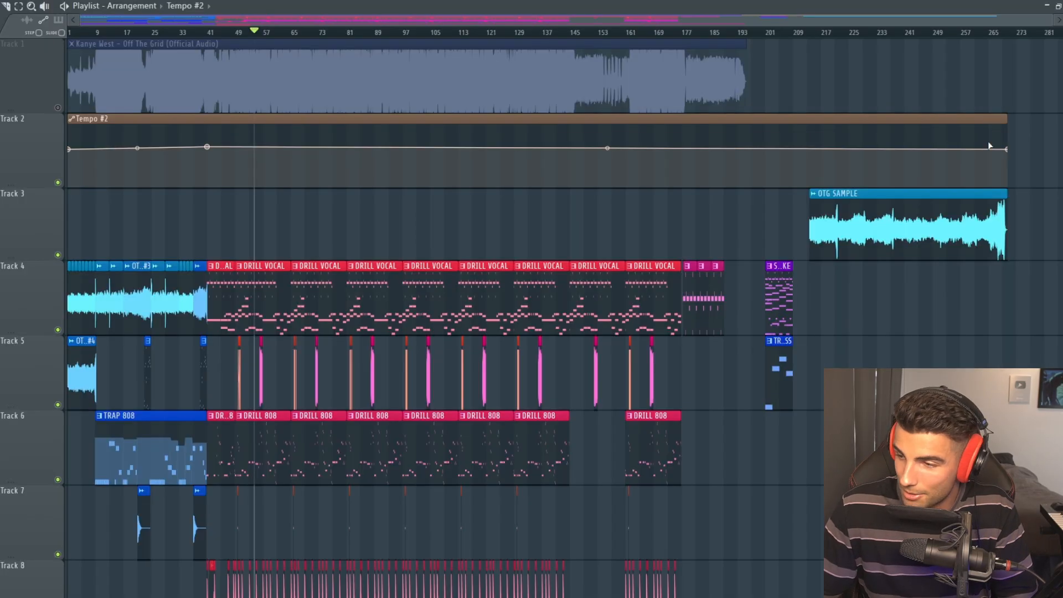
pyautogui.rightClick(1007, 149)
pyautogui.click(1048, 359)
# Copy the tempo clip's first point value and paste it into a point immediately before the bar 41 change
pyautogui.rightClick(68, 150)
pyautogui.click(99, 346)
pyautogui.scroll(5, 99, 166)
pyautogui.rightClick(482, 147)
pyautogui.click(501, 363)
# Move the playhead around bar 41 to check the stepped tempo change against the project tempo
pyautogui.scroll(2, 487, 181)
pyautogui.scroll(8, 485, 178)
pyautogui.click(474, 31)
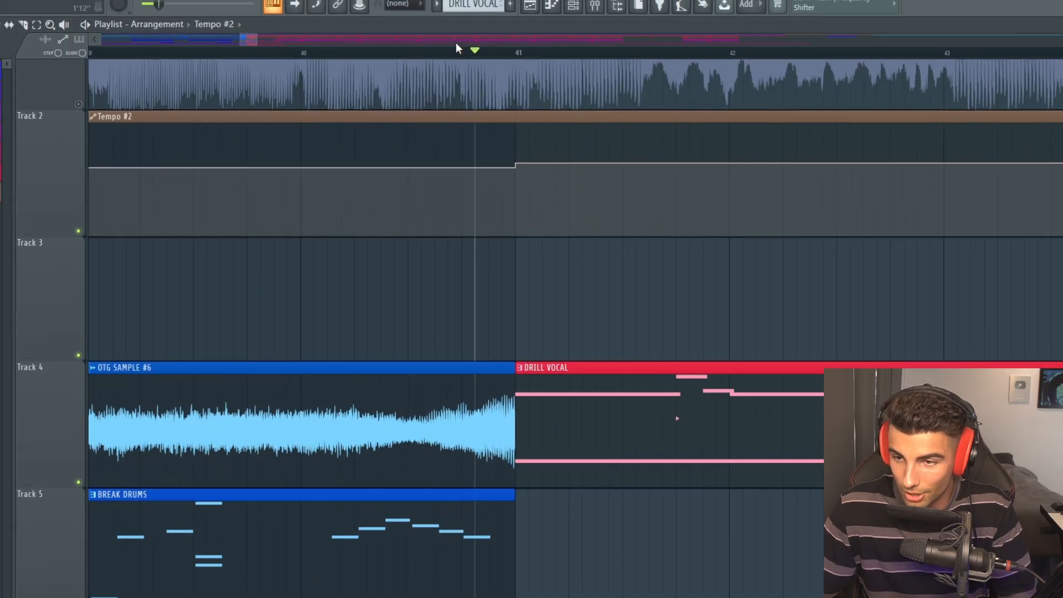
pyautogui.moveTo(412, 31); pyautogui.dragTo(346, 31)
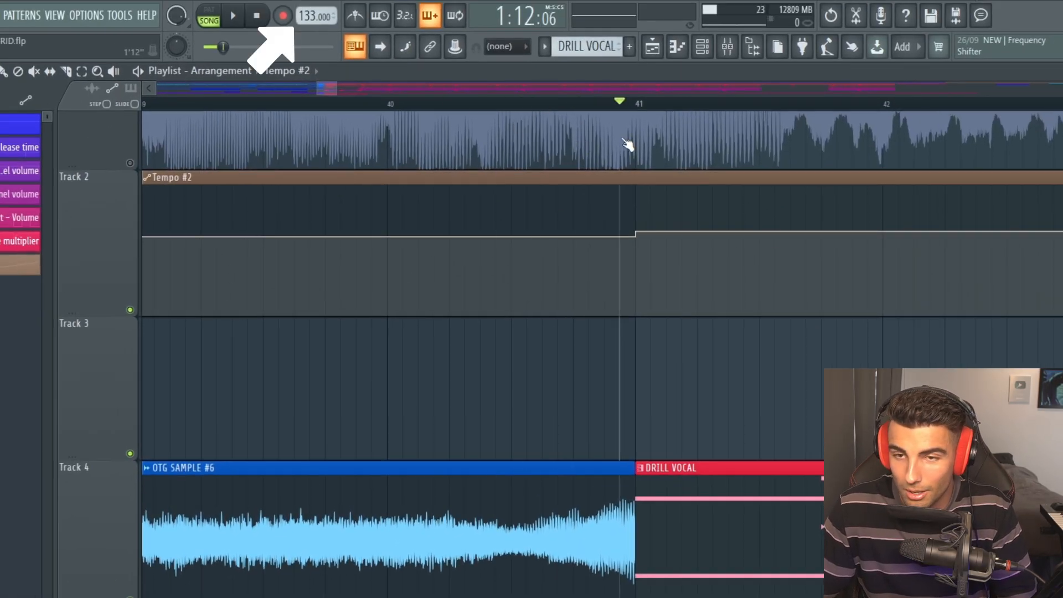
# Review and play the full OTG SAMPLE clip on Track 3 beyond bar 213
pyautogui.scroll(-3, 672, 308)
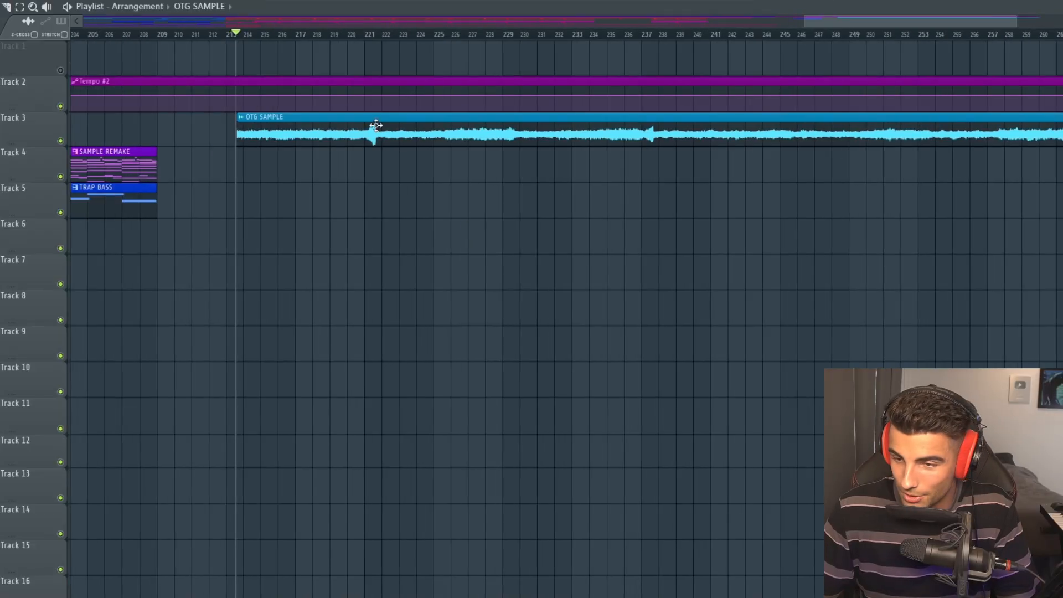
pyautogui.scroll(5, 401, 199)
pyautogui.scroll(-5, 406, 178)
pyautogui.scroll(1, 852, 171)
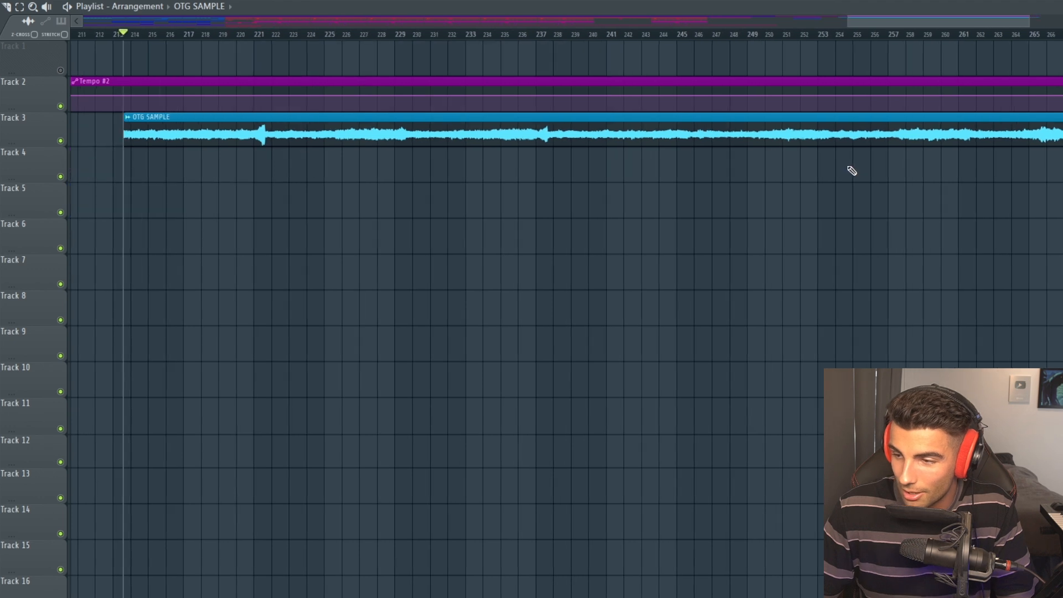
pyautogui.scroll(1, 852, 170)
pyautogui.press('space')
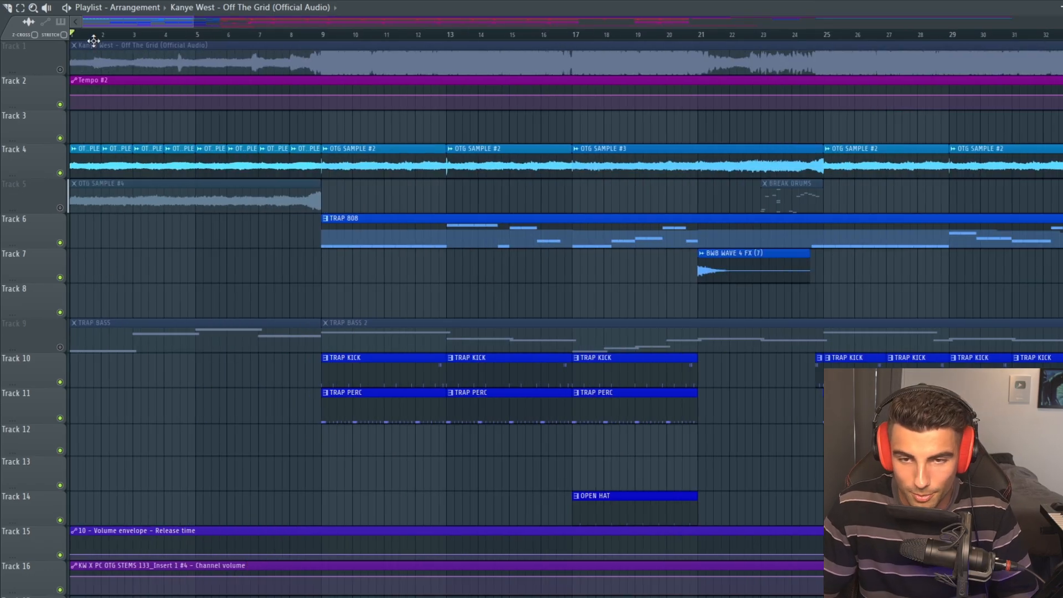
# Reposition the playhead and play the sliced OTG SAMPLE clips in the trap intro
pyautogui.press('space')
pyautogui.scroll(4, 48, 238)
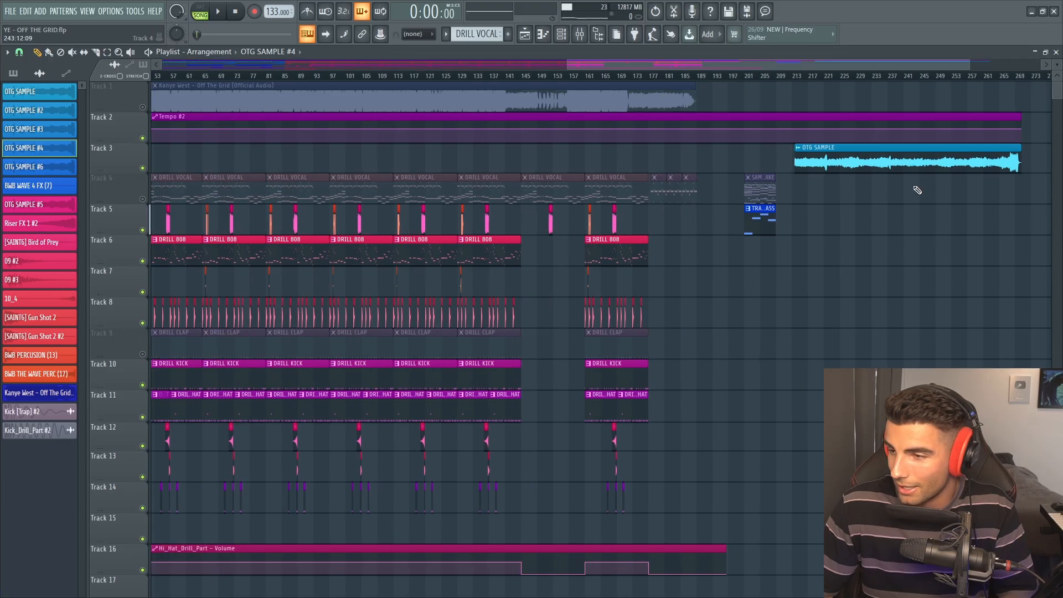
pyautogui.click(347, 77)
pyautogui.press('space')
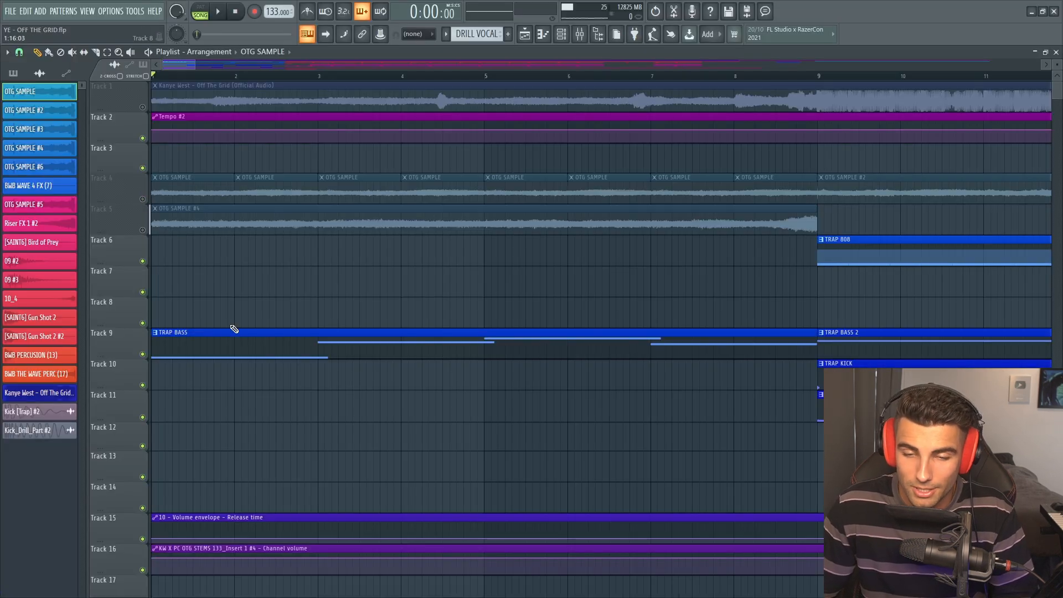
# Open the TRAP 808 pattern and examine the piano roll notes of channels 10 and 10 #2
pyautogui.doubleClick(234, 329)
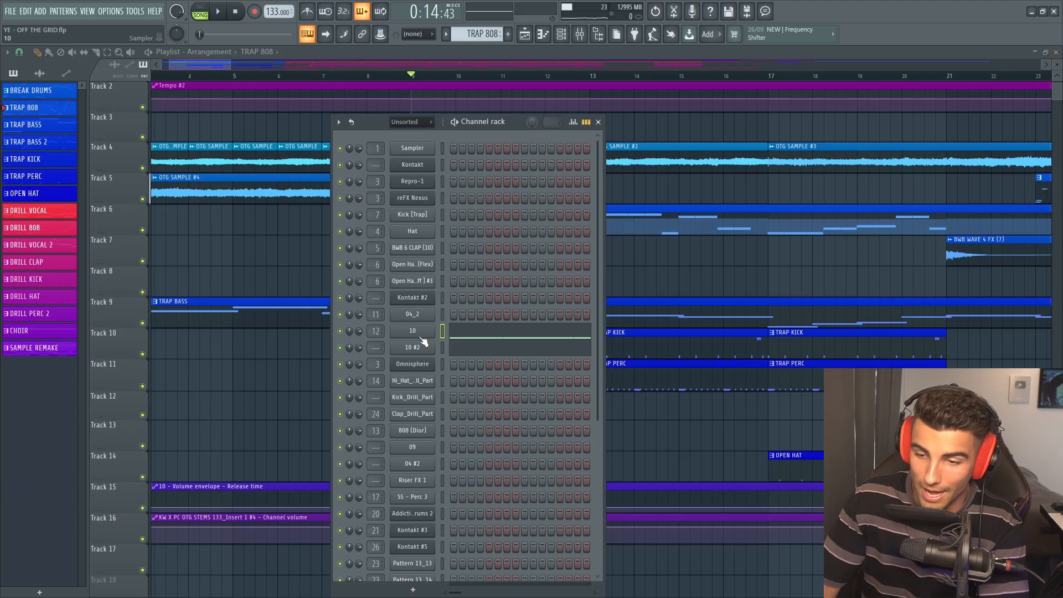
pyautogui.click(417, 332)
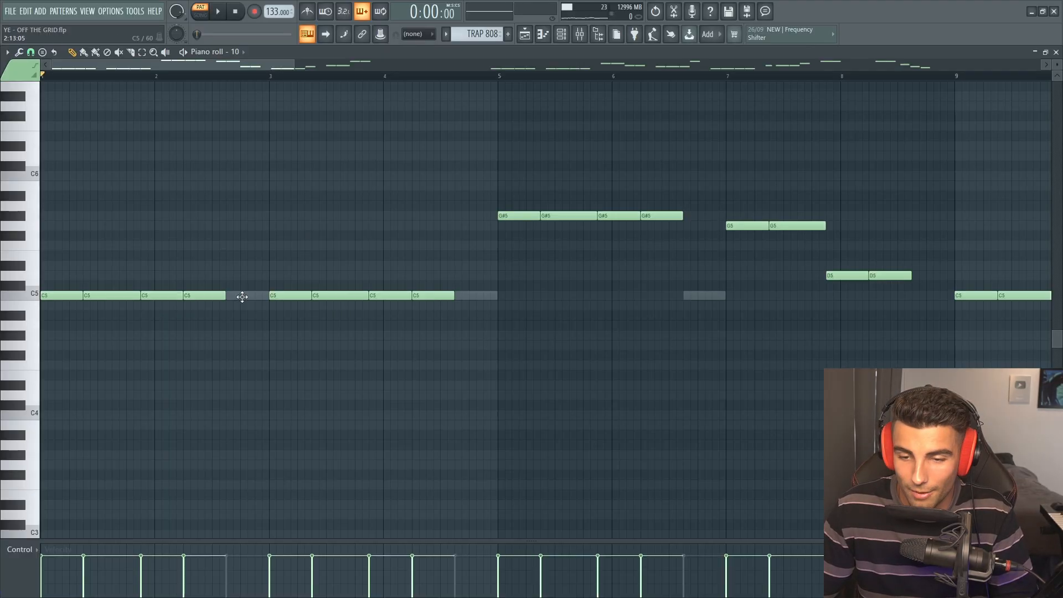
pyautogui.doubleClick(238, 295)
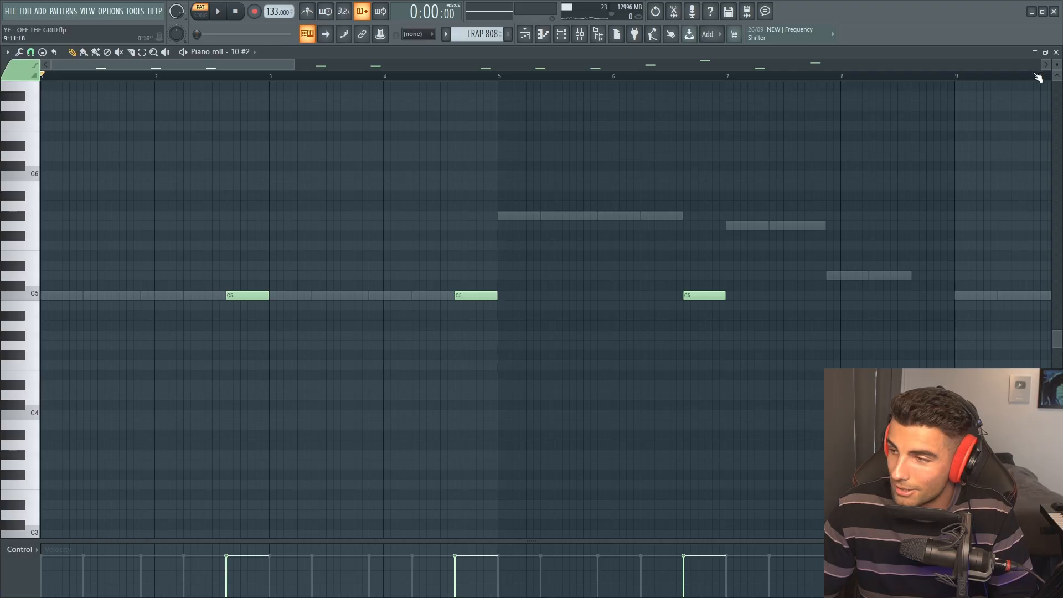
pyautogui.click(1056, 52)
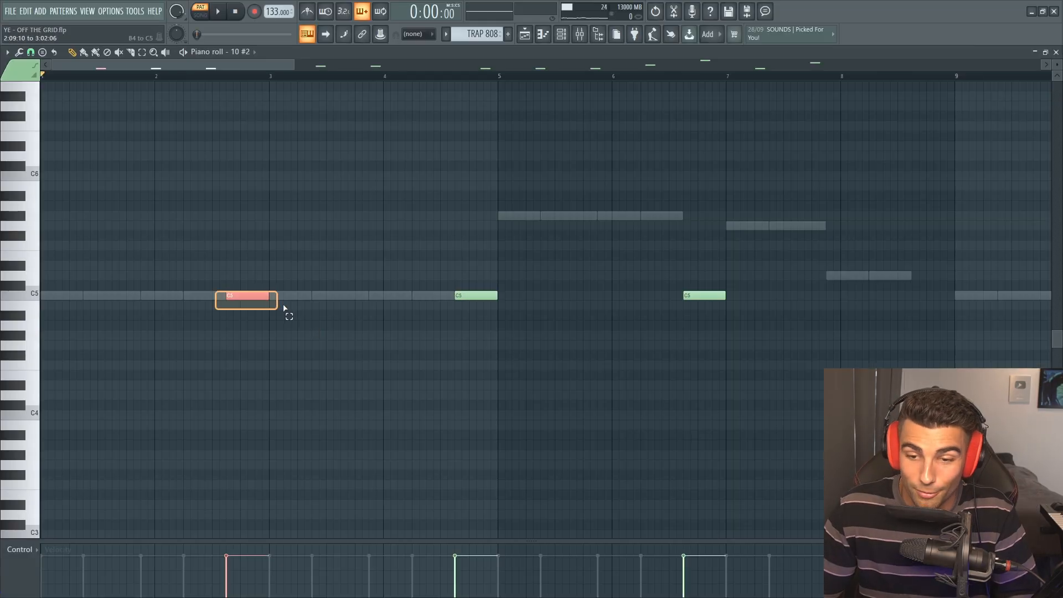
# Inspect the reversed sample settings of channel 10 #2 and audition its C5 note in the piano roll
pyautogui.moveTo(284, 309); pyautogui.dragTo(284, 309)
pyautogui.scroll(4, 230, 326)
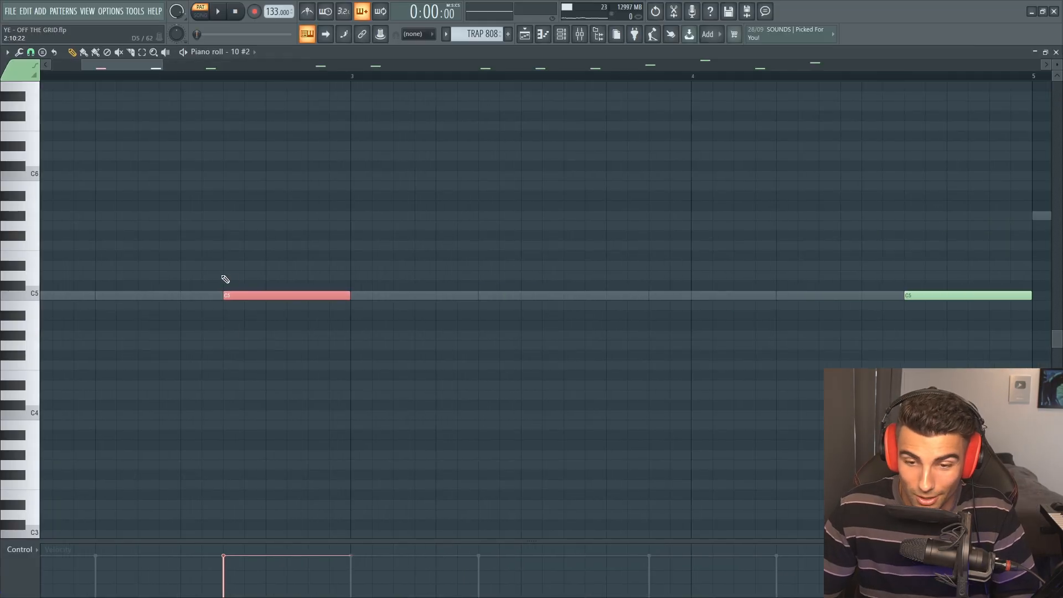
pyautogui.moveTo(355, 328); pyautogui.dragTo(357, 330)
pyautogui.keyDown('ctrl'); pyautogui.click(369, 349); pyautogui.keyUp('ctrl')
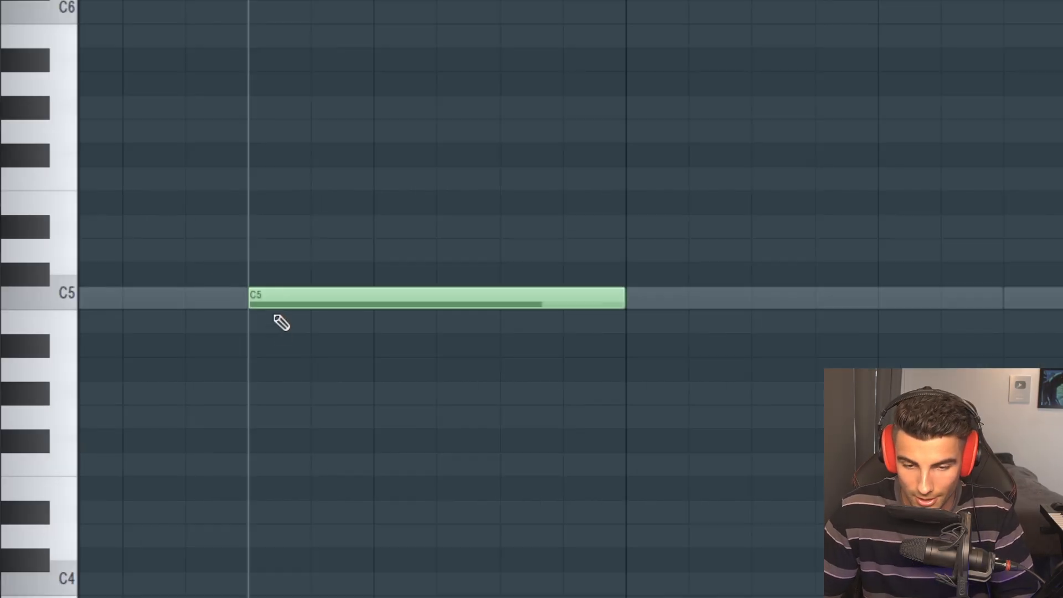
pyautogui.press('space')
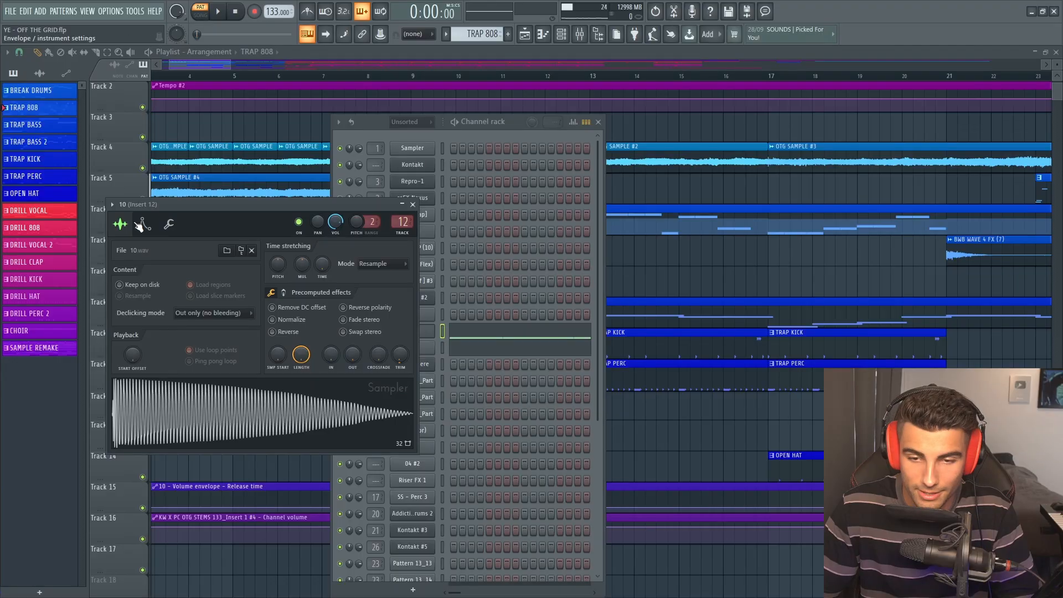
# Inspect the 808's mixer channel, Insert 12, and open its Fruity Limiter
pyautogui.click(145, 222)
pyautogui.click(204, 86)
pyautogui.click(257, 87)
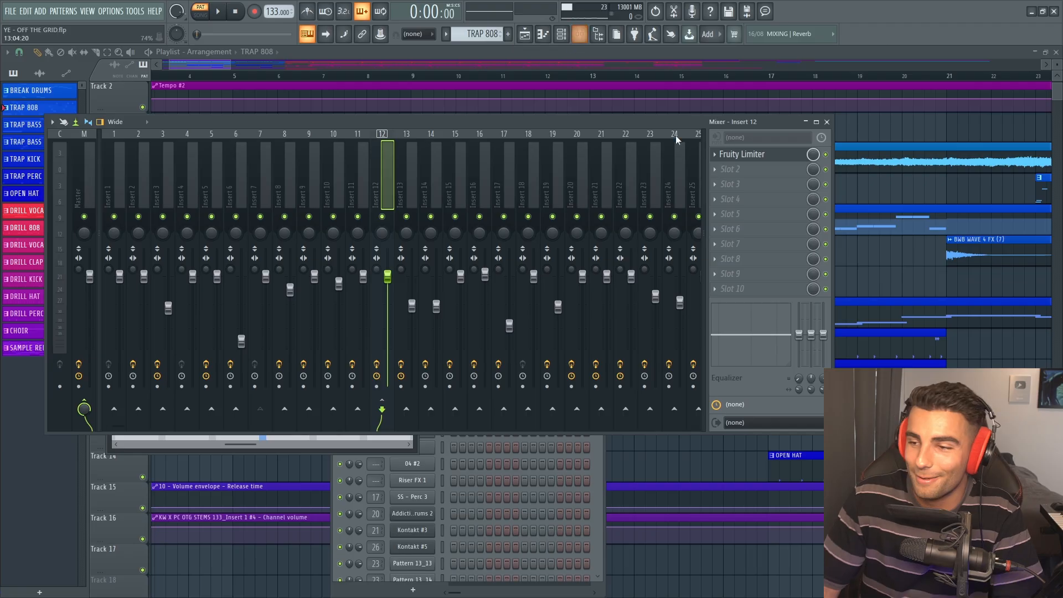
pyautogui.click(758, 158)
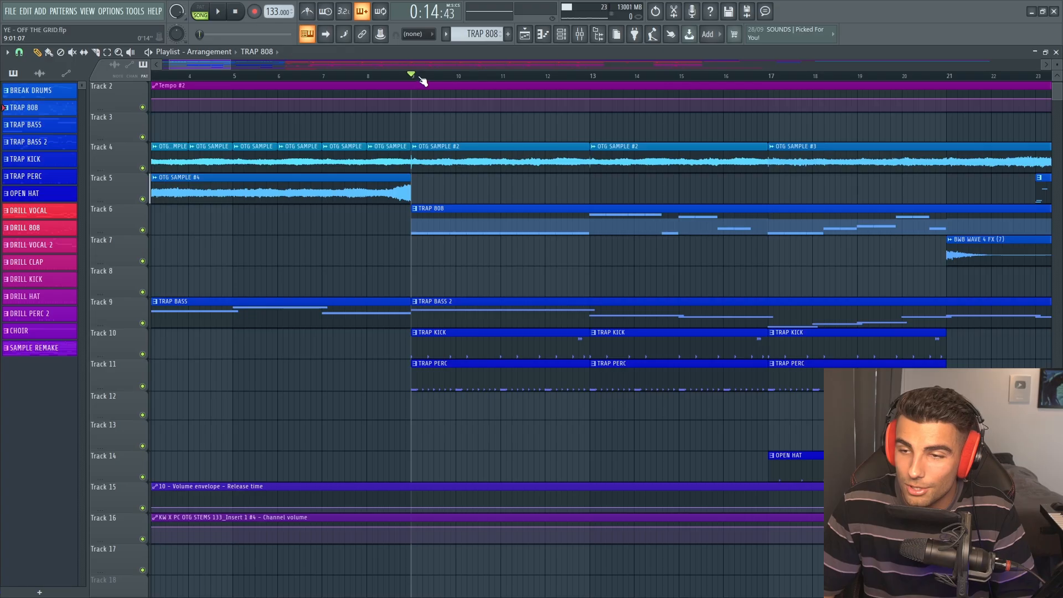
pyautogui.click(579, 36)
pyautogui.click(765, 158)
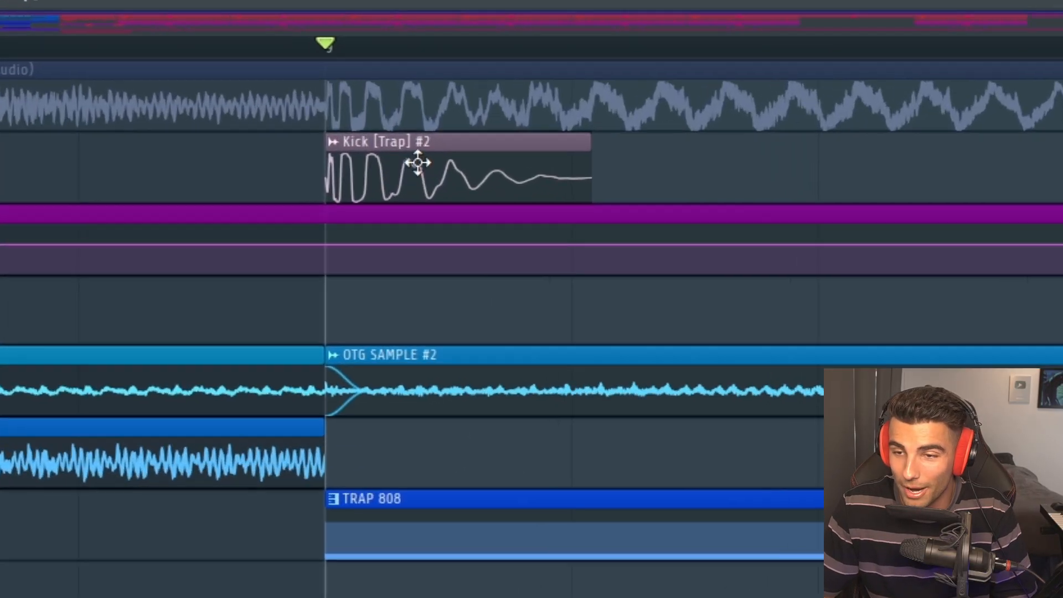
# Examine the Kick [Trap] #2 waveform at the start of the TRAP 808 clip and audition the drum notes
pyautogui.moveTo(405, 92)
pyautogui.mouseDown()
pyautogui.moveTo(417, 42)
pyautogui.moveTo(402, 64)
pyautogui.moveTo(408, 97)
pyautogui.mouseUp()
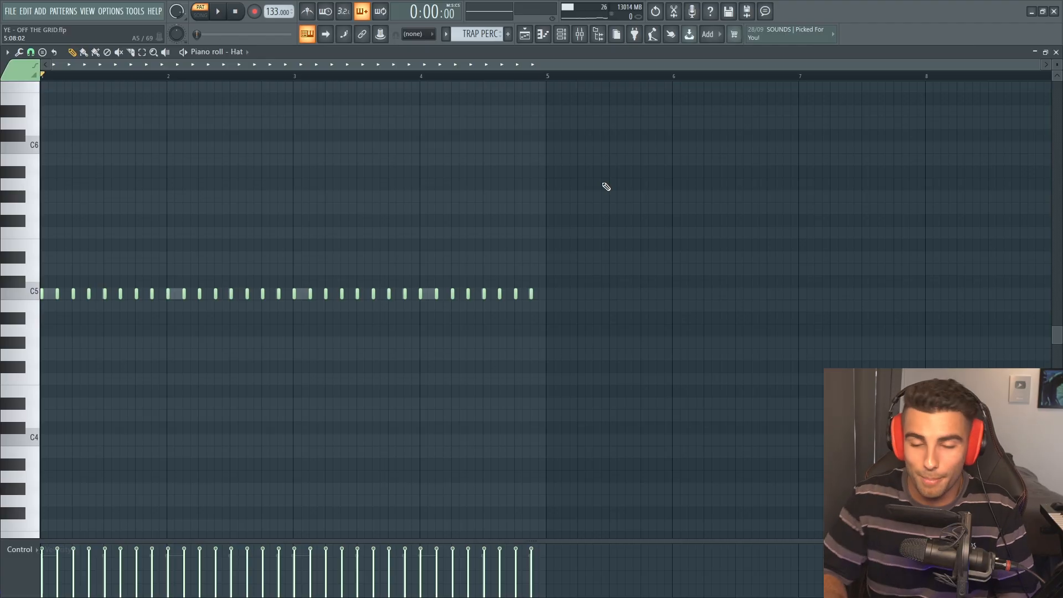
pyautogui.press('space')
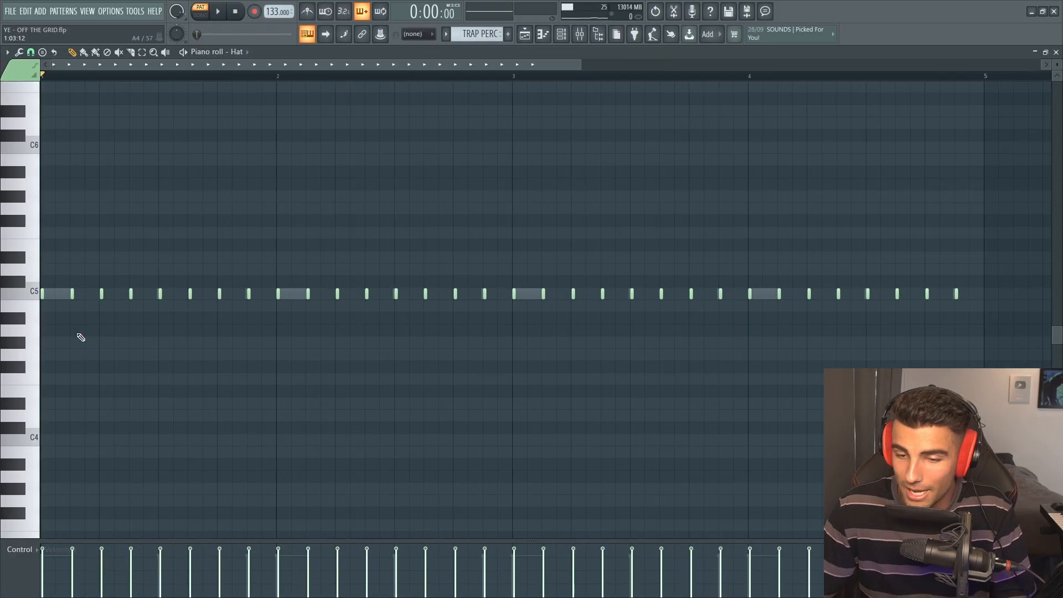
# Select the C5 hat notes in the TRAP PERC pattern to examine their off-grid timing, and open the snap-to-grid options
pyautogui.scroll(3, 205, 318)
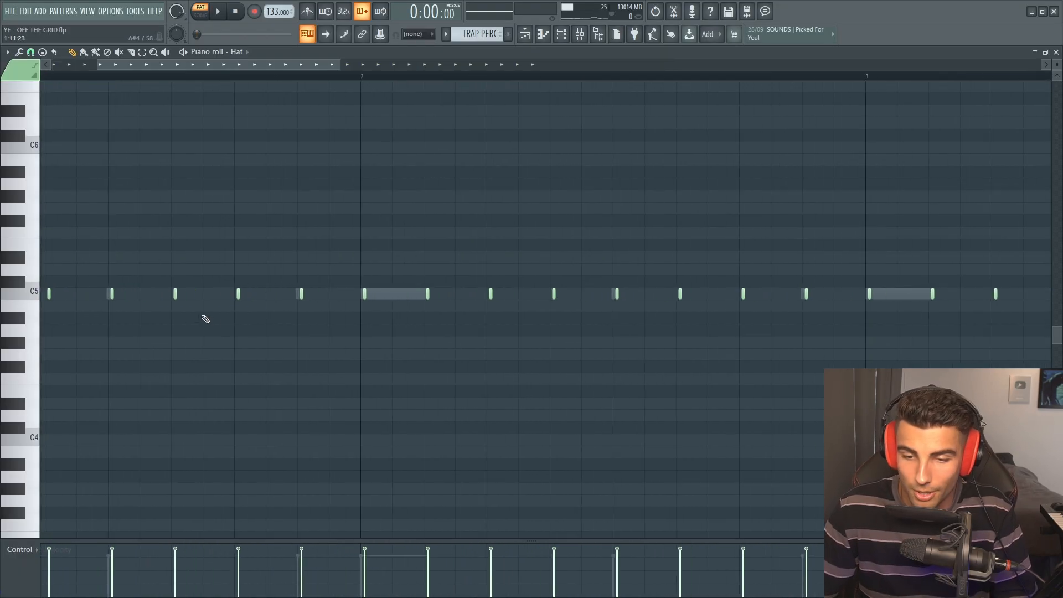
pyautogui.scroll(-5, 206, 318)
pyautogui.keyDown('ctrl'); pyautogui.moveTo(672, 228); pyautogui.dragTo(43, 395); pyautogui.keyUp('ctrl')
pyautogui.scroll(3, 83, 326)
pyautogui.scroll(4, 167, 317)
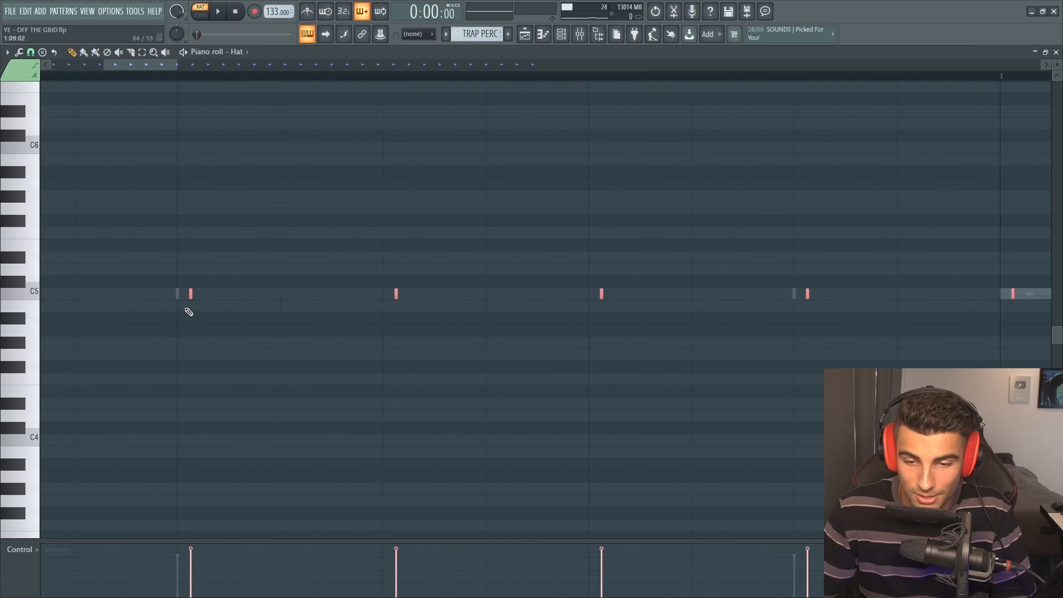
pyautogui.click(37, 80)
pyautogui.click(31, 52)
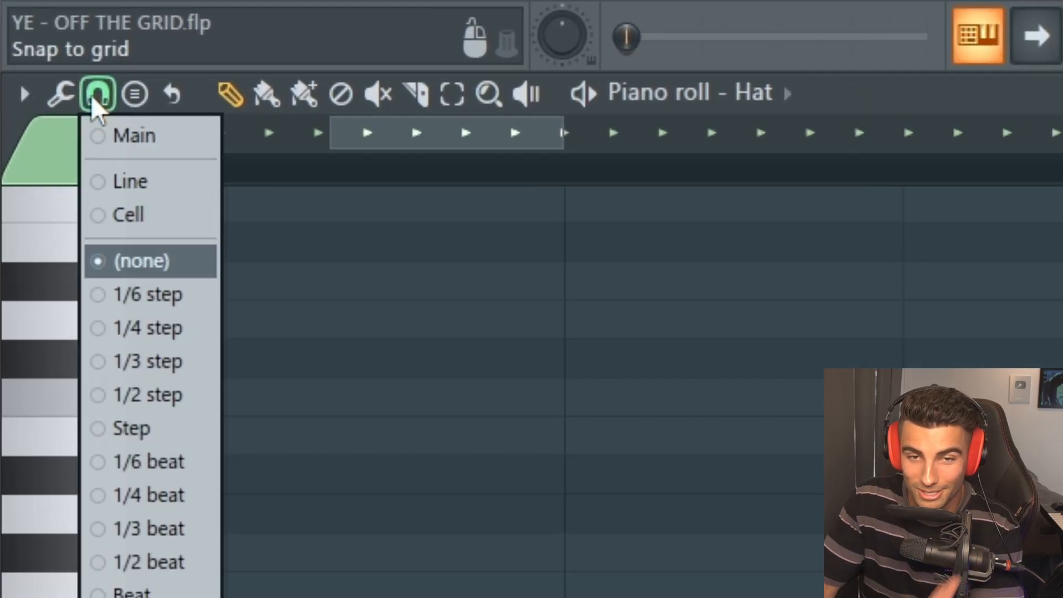
# Choose (none) for the piano roll snap and audition the BWB 6 CLAP (10) notes
pyautogui.click(155, 271)
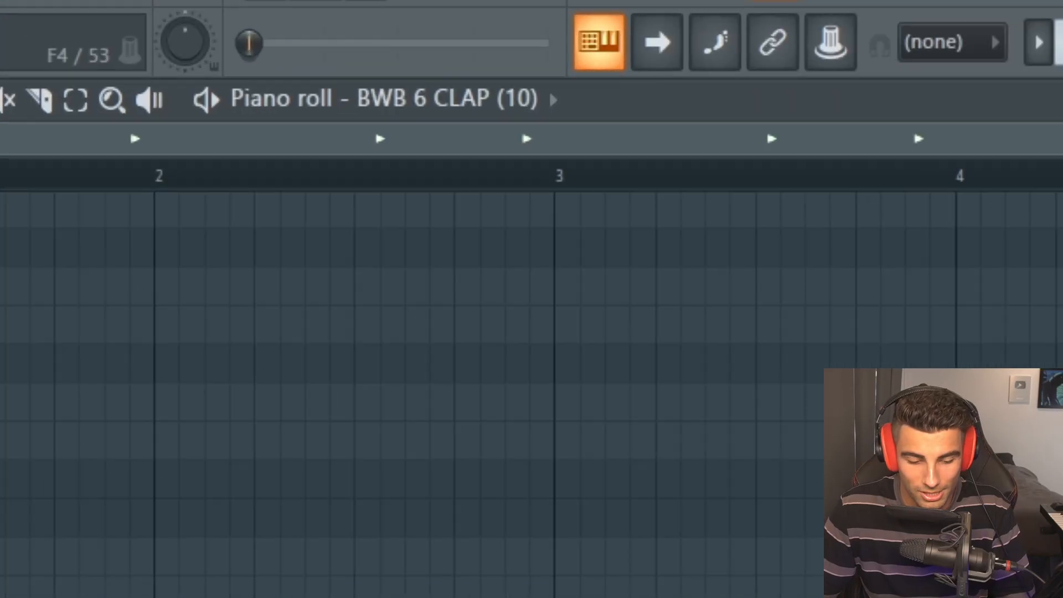
pyautogui.press('space')
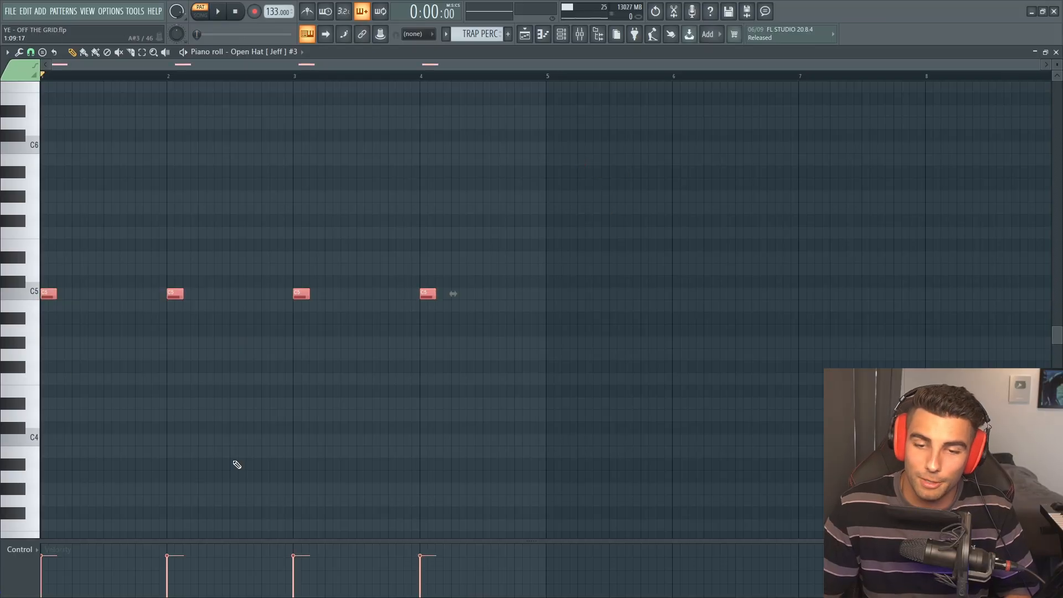
pyautogui.keyDown('ctrl'); pyautogui.click(237, 465); pyautogui.keyUp('ctrl')
pyautogui.press('space')
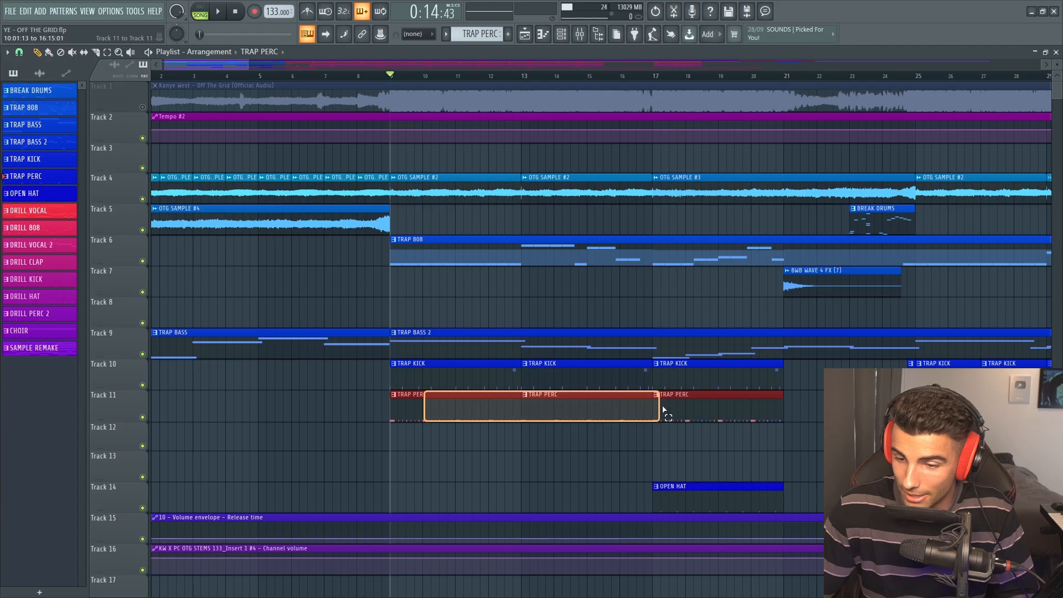
# Open the OPEN HAT pattern from the clip at bar 17 and audition its C5 notes in the piano roll
pyautogui.scroll(4, 723, 515)
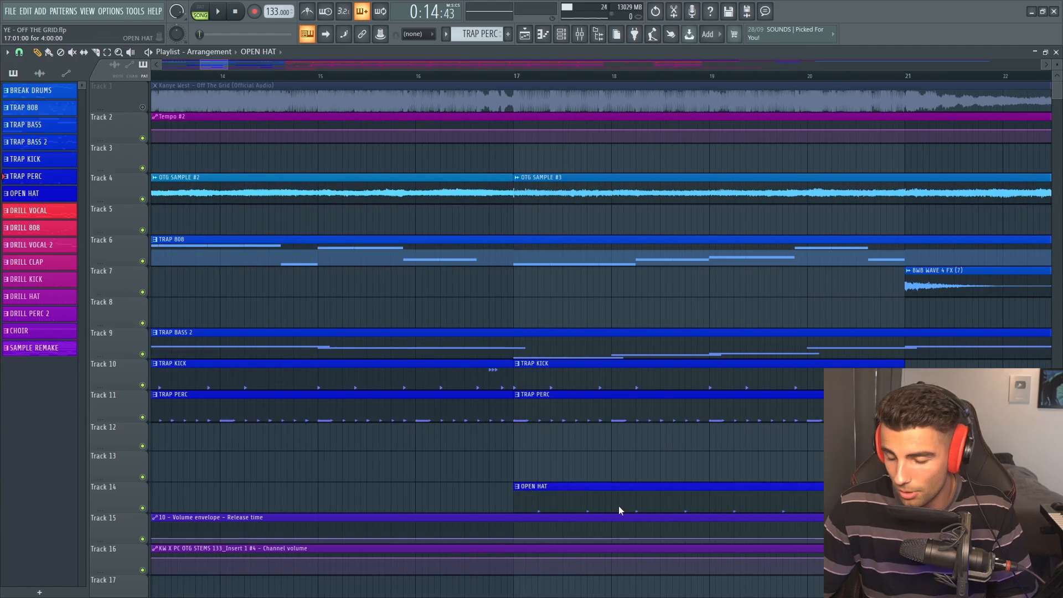
pyautogui.doubleClick(619, 506)
pyautogui.click(1056, 53)
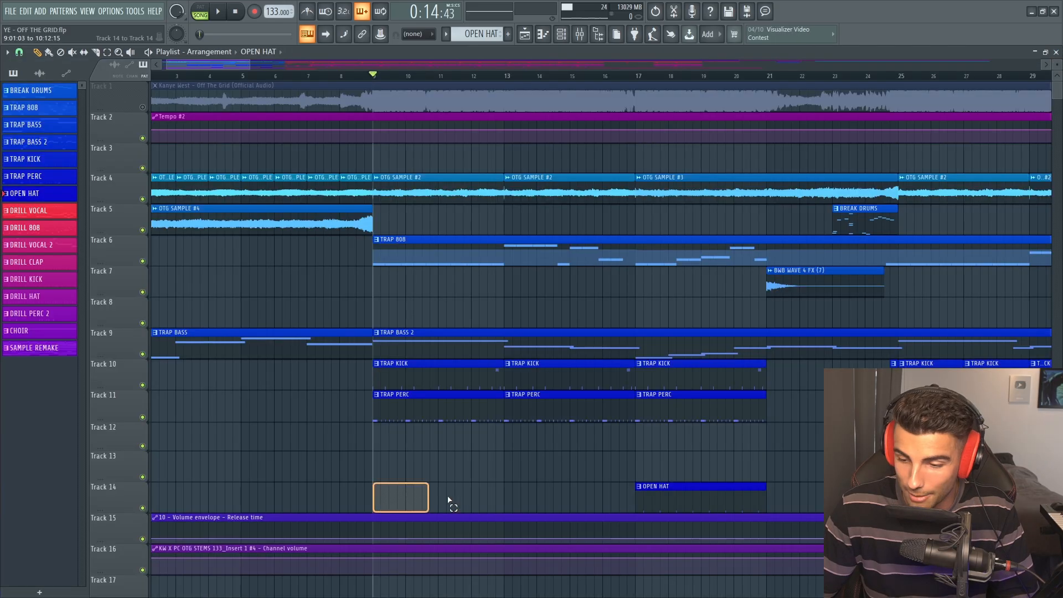
pyautogui.moveTo(619, 484); pyautogui.dragTo(623, 443)
pyautogui.scroll(2, 732, 485)
pyautogui.doubleClick(732, 488)
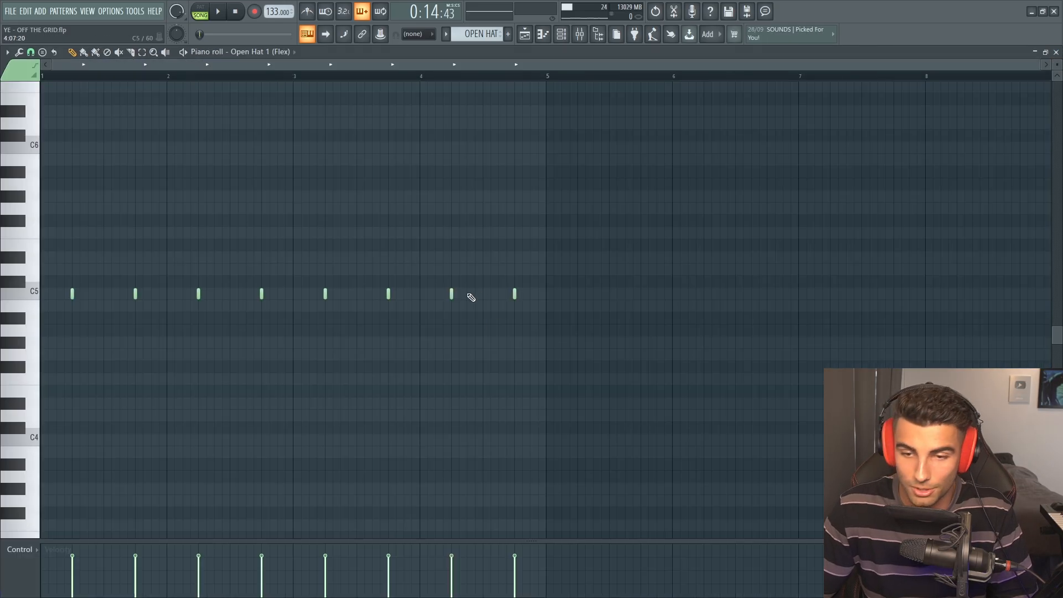
pyautogui.press('space')
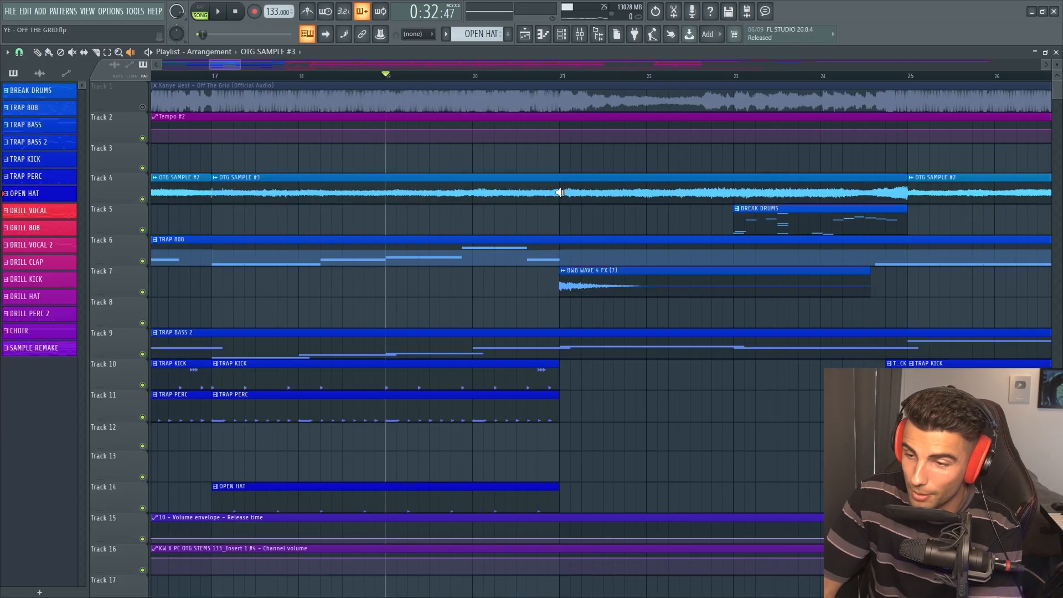
# Audition the BWB WAVE 4 FX (7) clip at bar 21 in the playlist
pyautogui.click(559, 192)
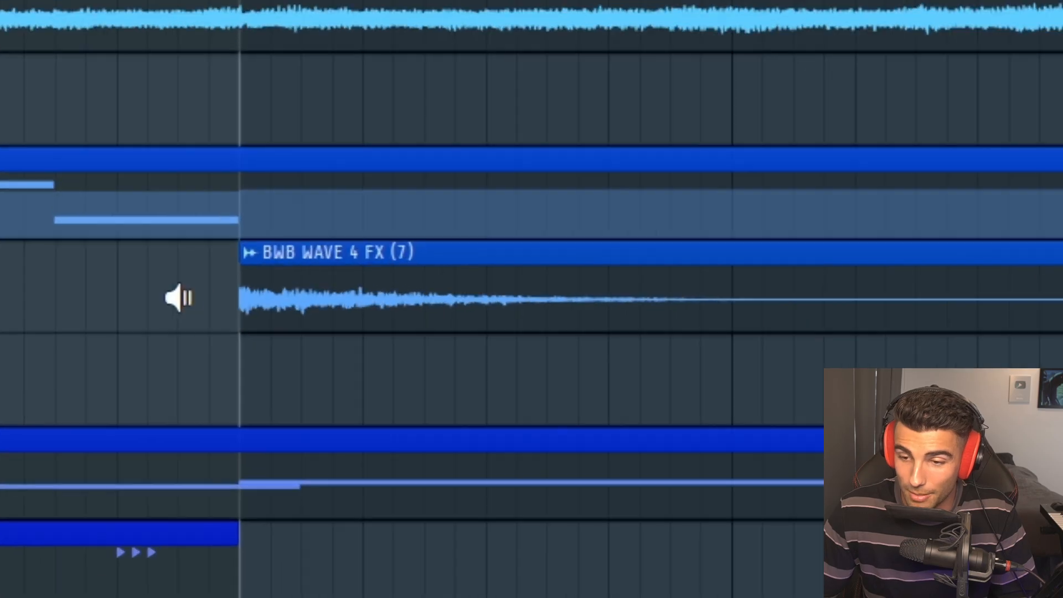
pyautogui.click(240, 325)
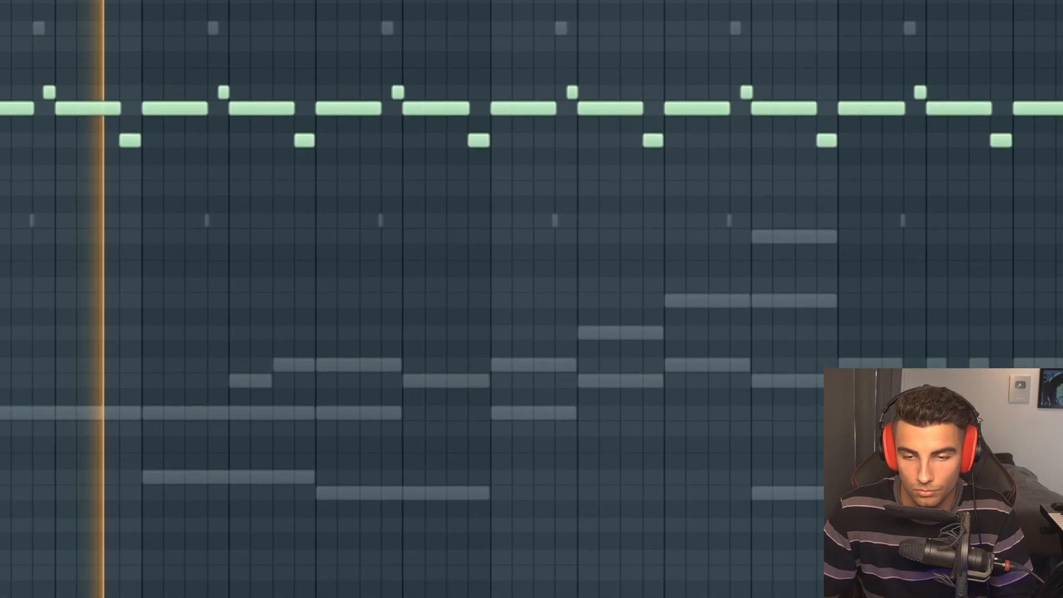
# Examine the DRILL VOCAL melody notes and the Pattern 13_13 sampler settings
pyautogui.rightClick(194, 414)
pyautogui.rightClick(193, 414)
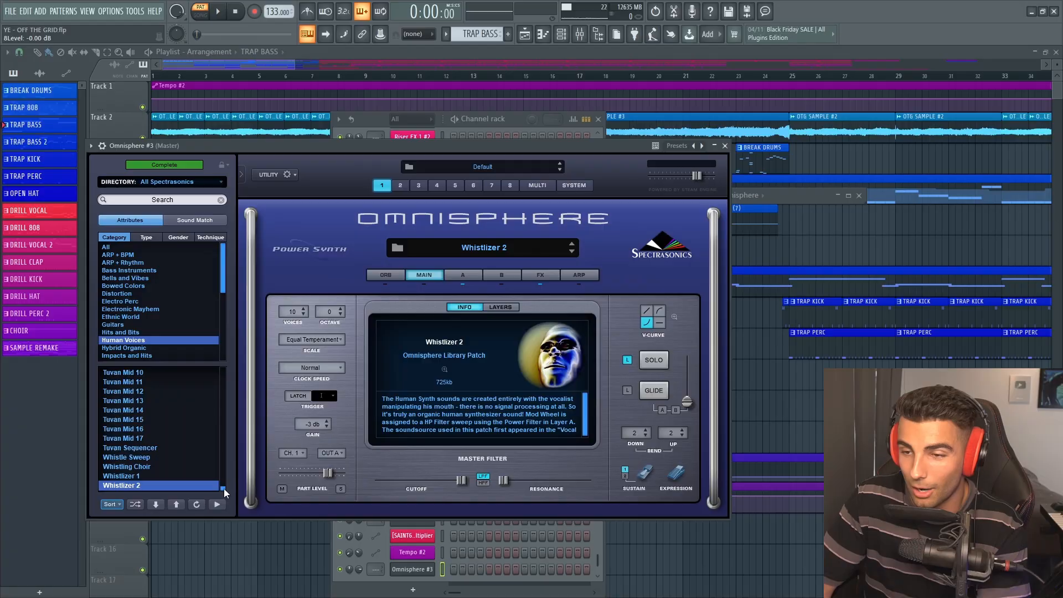
pyautogui.moveTo(223, 489); pyautogui.dragTo(221, 464)
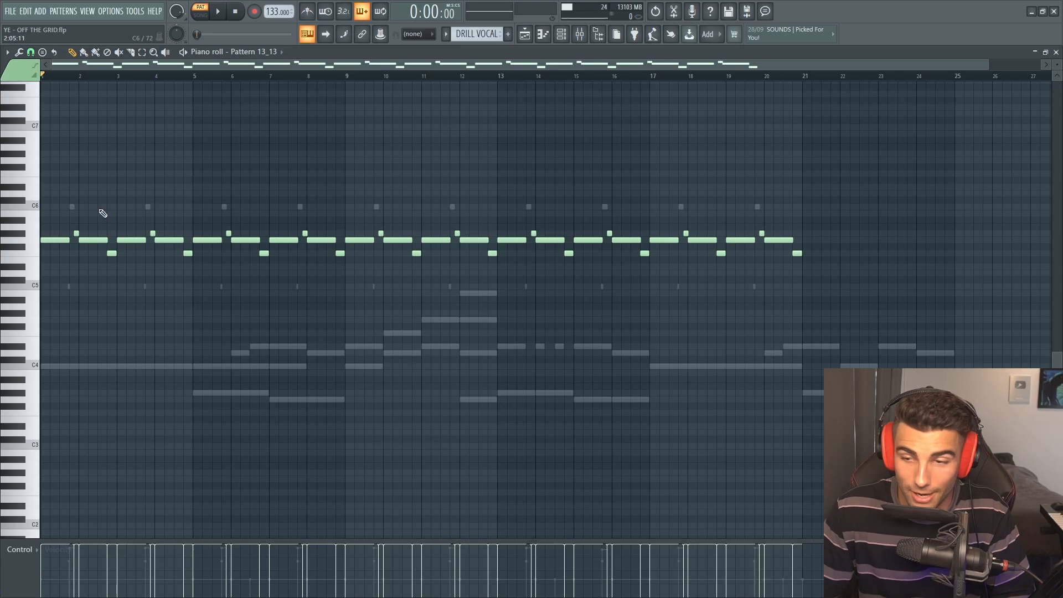
pyautogui.moveTo(859, 247); pyautogui.dragTo(50, 166)
pyautogui.click(67, 259)
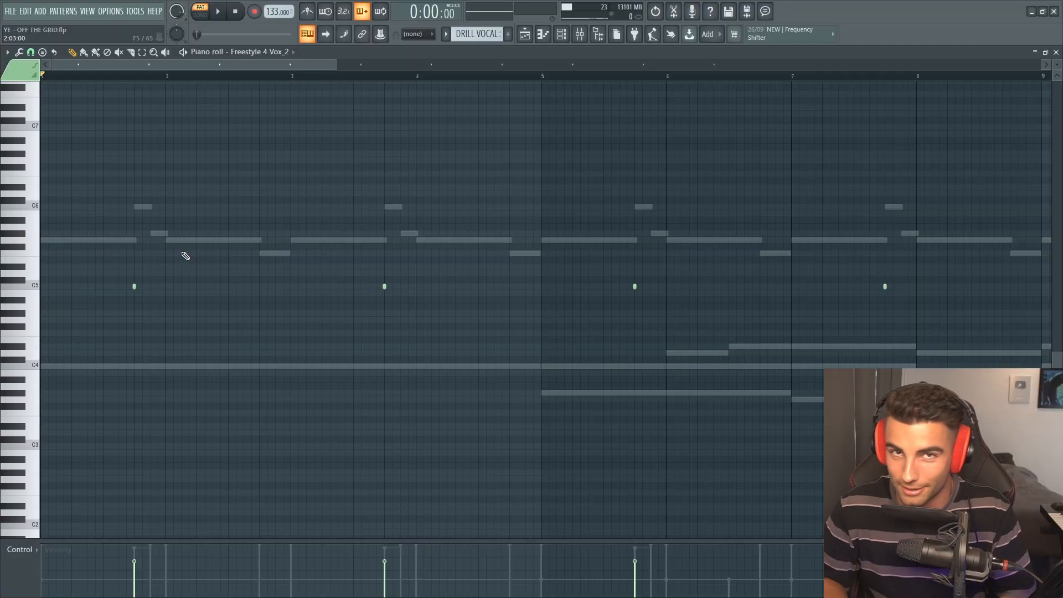
# Audition the Freestyle 4 Vox_2 notes and inspect the Omnisphere #2 choir patch and its piano roll
pyautogui.press('space')
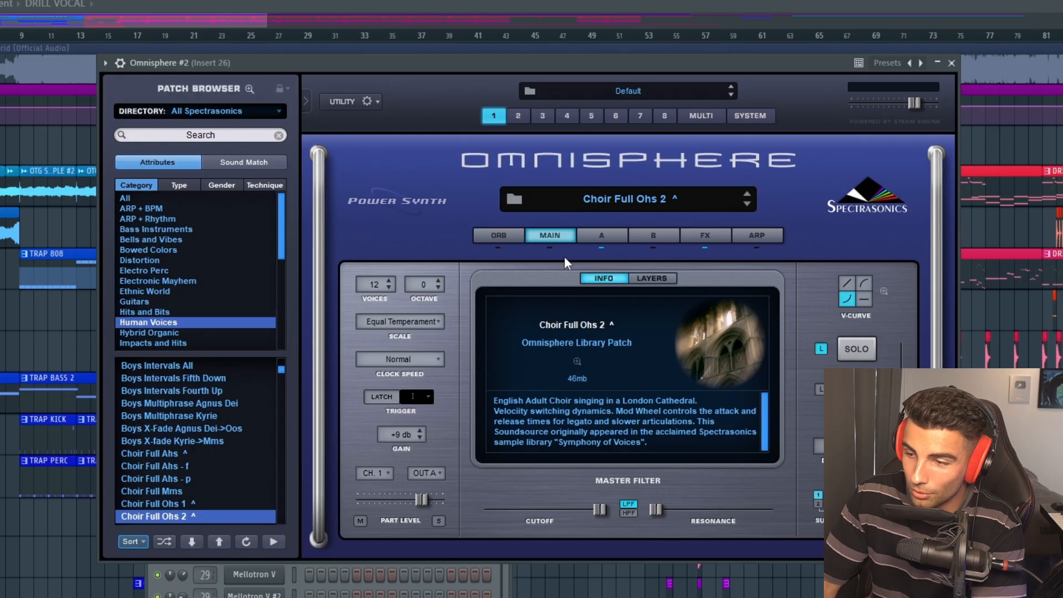
pyautogui.press('F6')
pyautogui.click(314, 561)
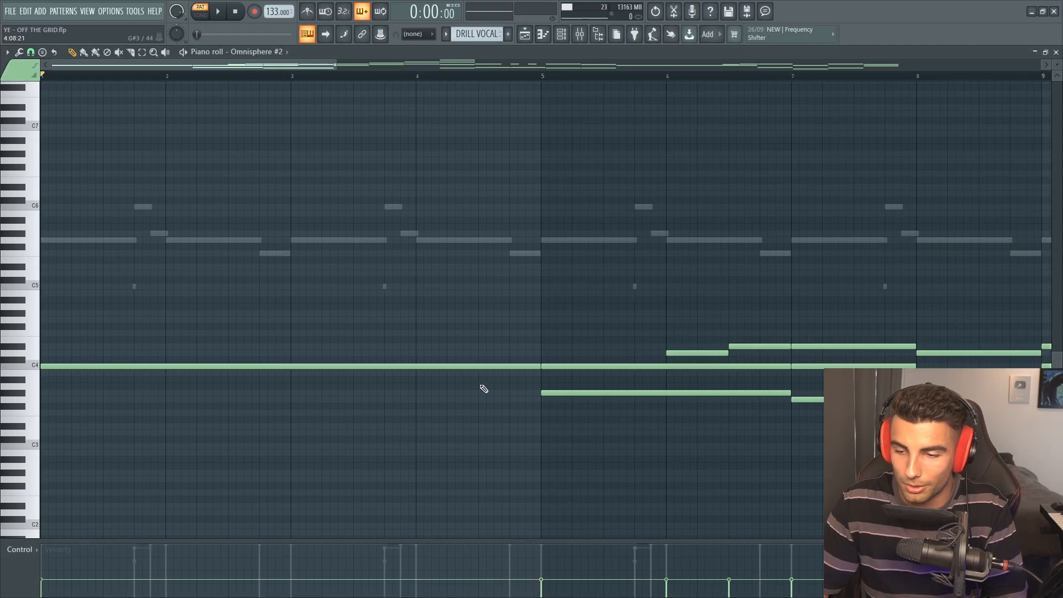
pyautogui.scroll(-4, 484, 390)
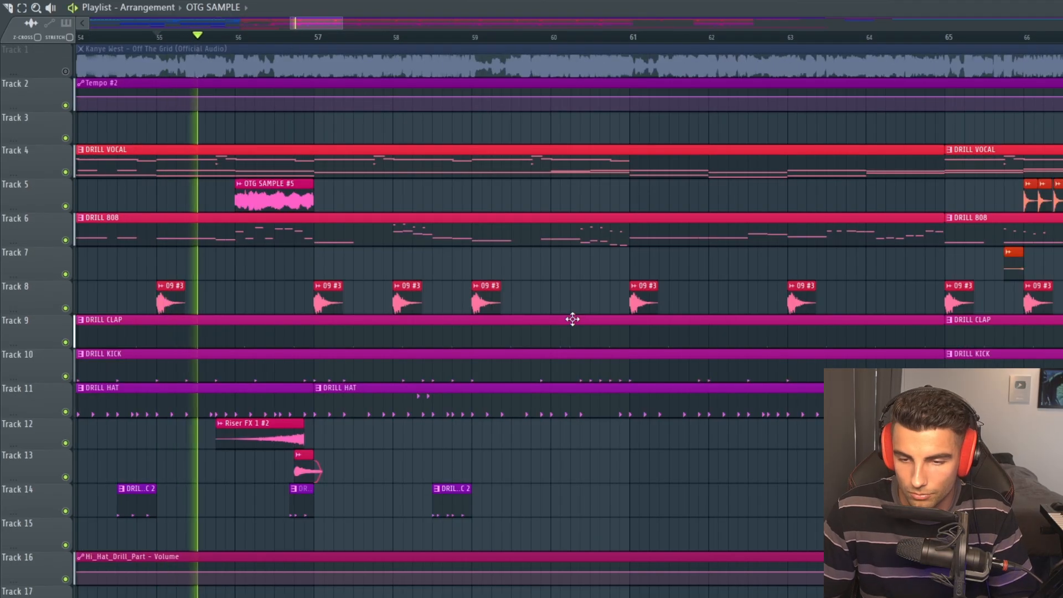
# Play the section around the OTG SAMPLE #5 clip and audition the 808 (Dior) notes of the DRILL 808 pattern
pyautogui.press('space')
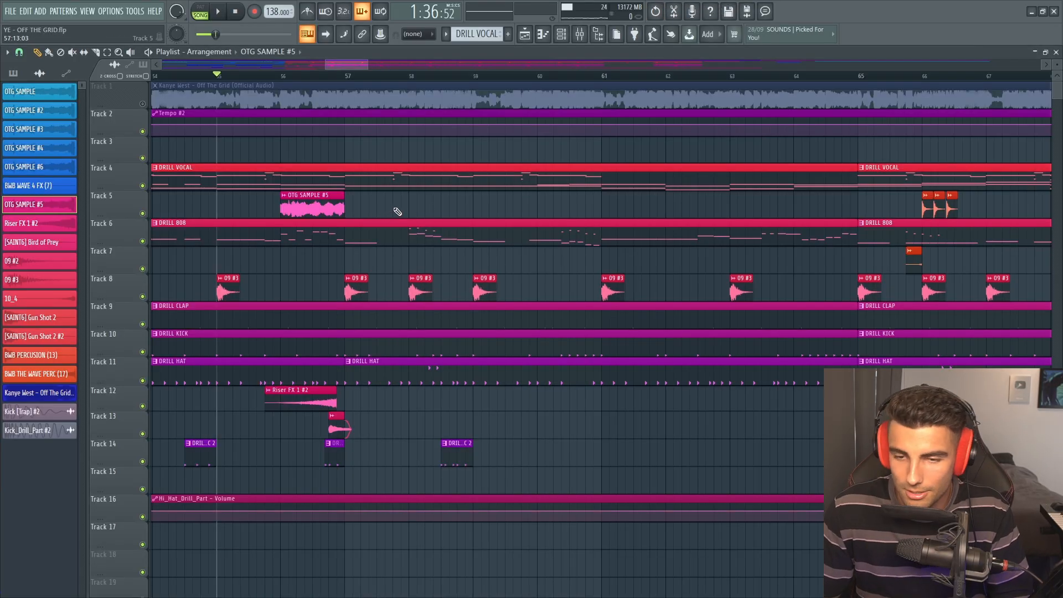
pyautogui.press('space')
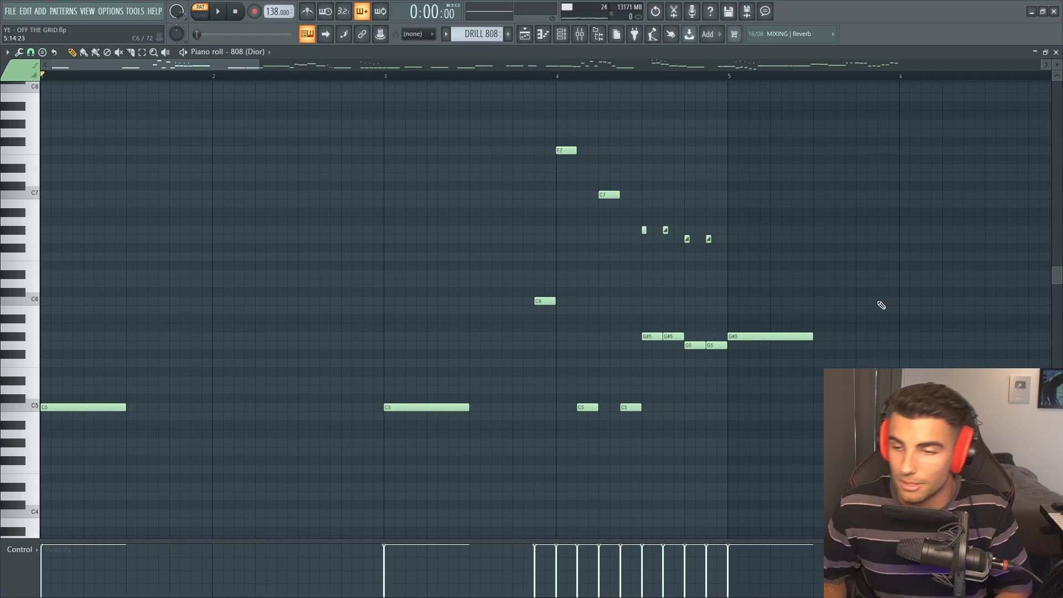
pyautogui.press('space')
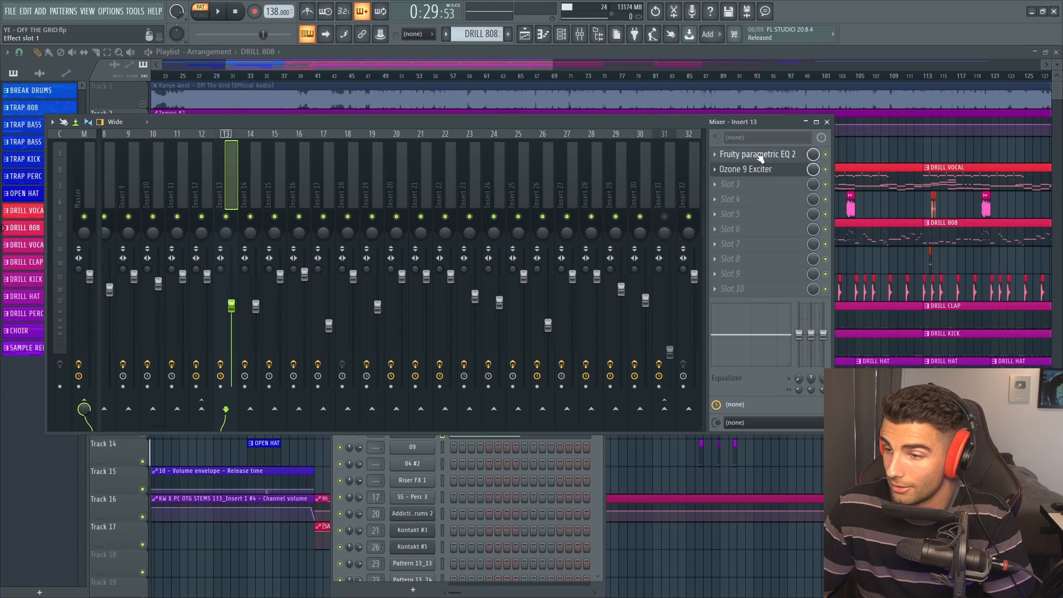
# Inspect the Fruity parametric EQ 2 and Ozone effects on the 808 (Dior) mixer channel, Insert 13
pyautogui.click(750, 147)
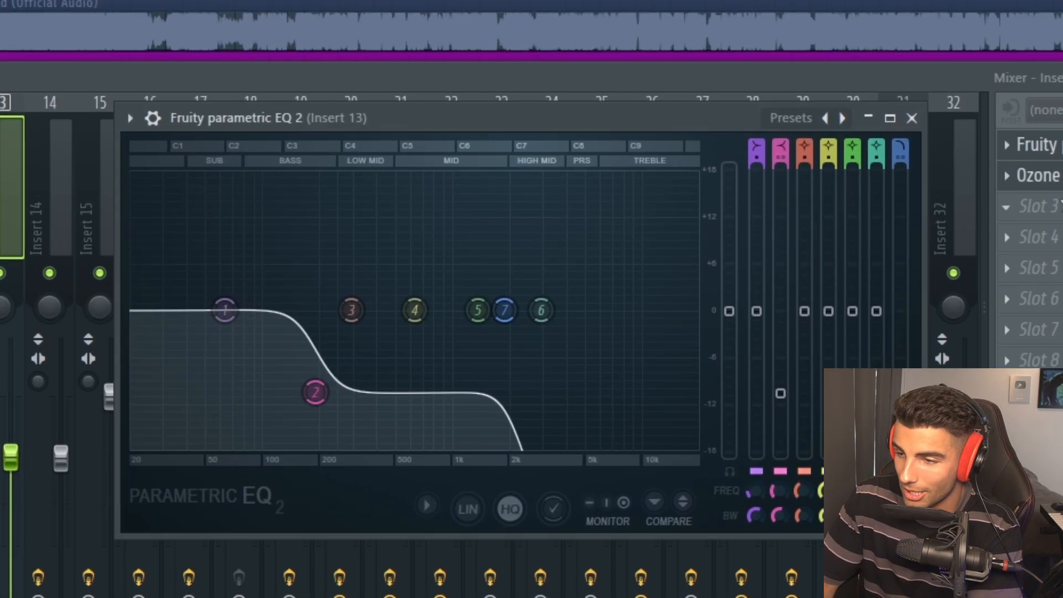
pyautogui.click(1039, 145)
pyautogui.click(1040, 176)
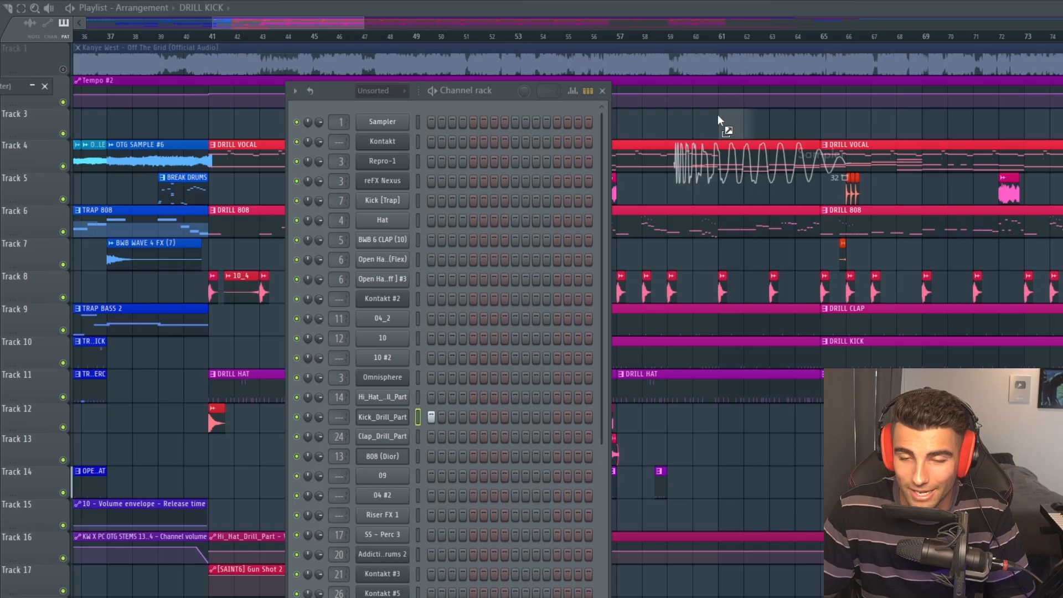
# Insert an empty track beneath the reference audio and align the Kick_Drill_Part #2 clip on it with the reference kick waveform near bar 61
pyautogui.moveTo(717, 115); pyautogui.dragTo(719, 115)
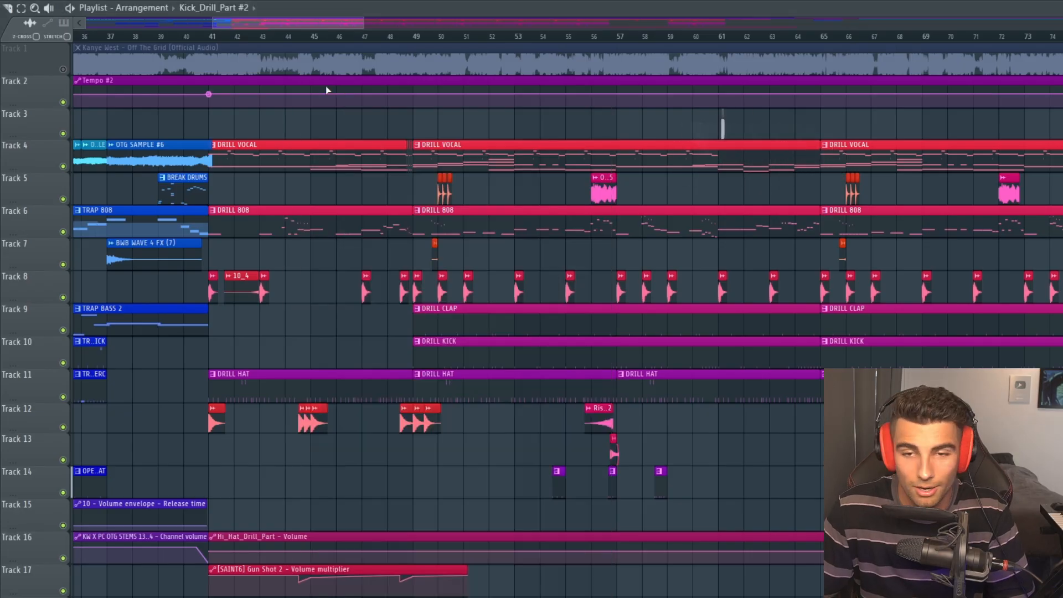
pyautogui.rightClick(43, 89)
pyautogui.press('i')
pyautogui.scroll(10, 722, 159)
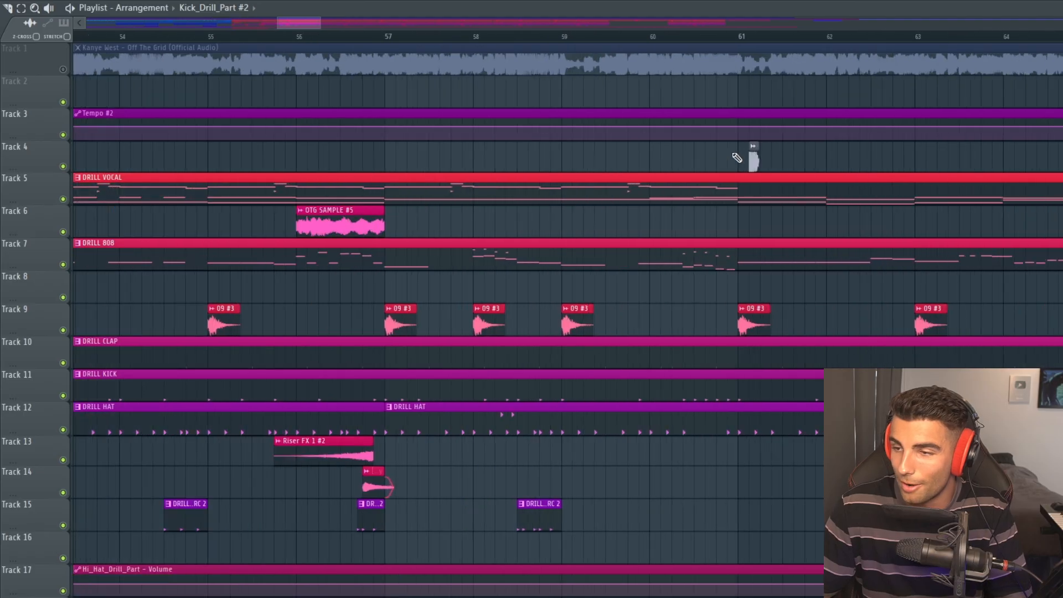
pyautogui.scroll(3, 792, 154)
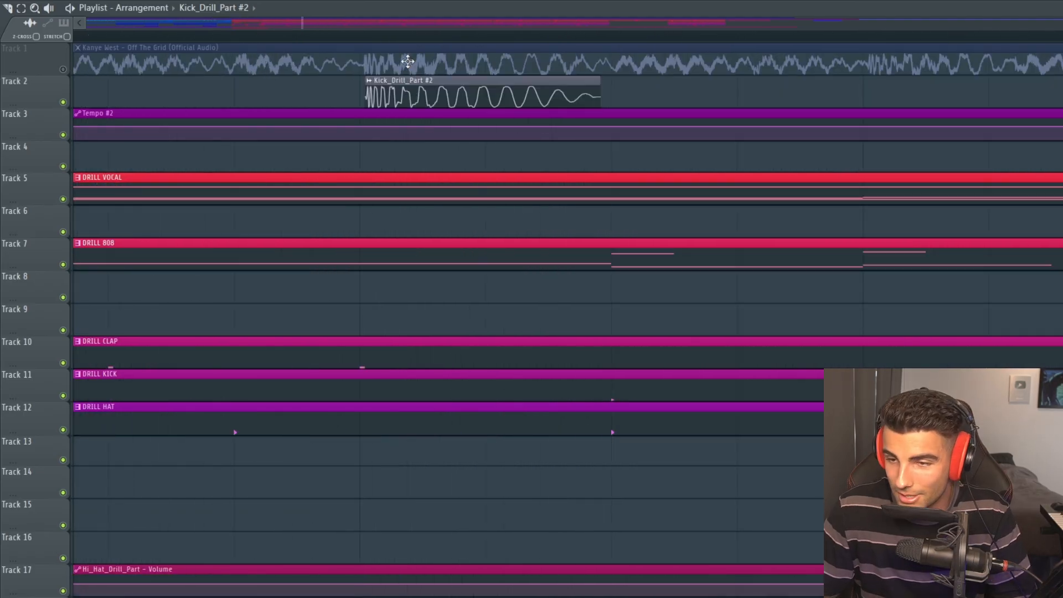
pyautogui.moveTo(411, 92); pyautogui.dragTo(412, 62)
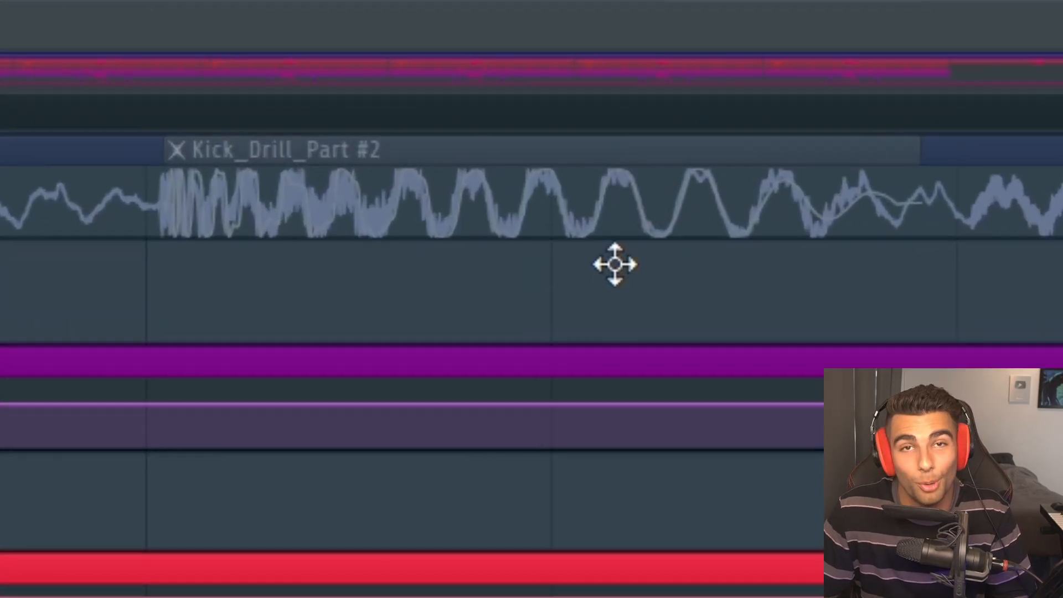
pyautogui.moveTo(615, 265); pyautogui.dragTo(569, 240)
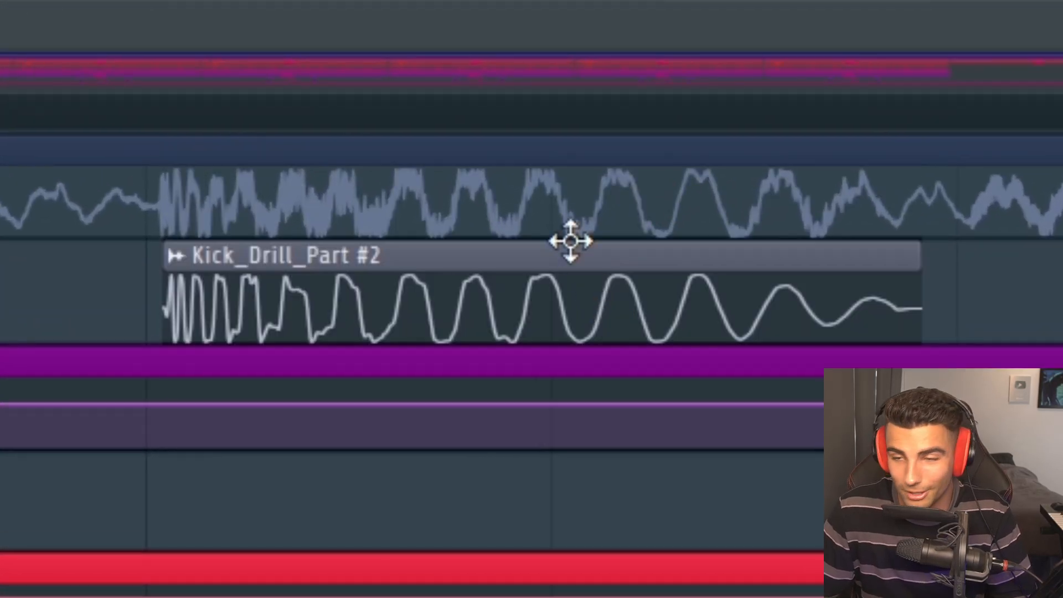
# Open the DRILL KICK pattern in the piano roll and audition its C5 notes
pyautogui.click(461, 442)
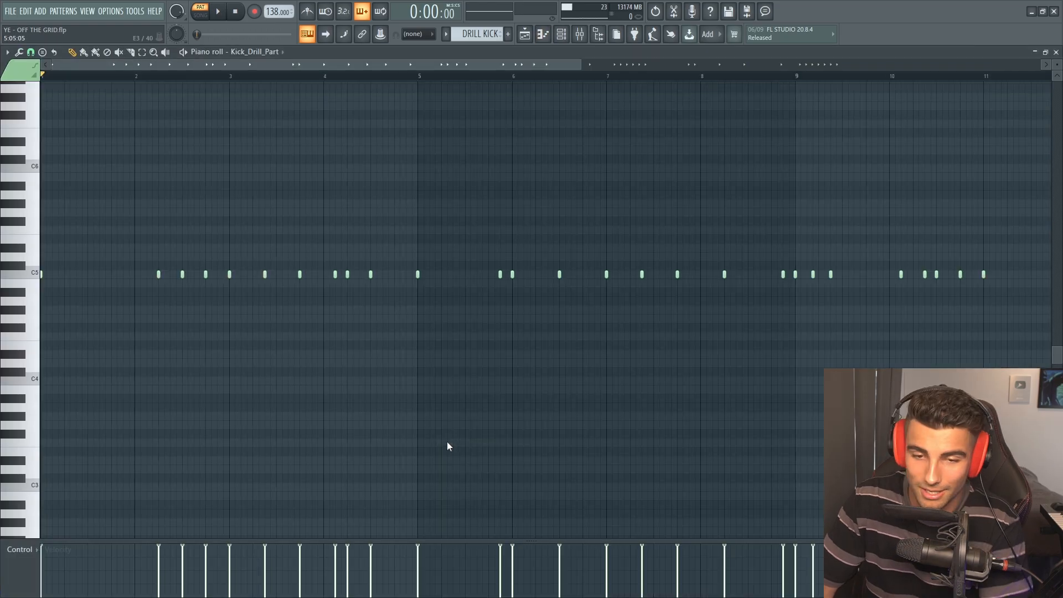
pyautogui.scroll(2, 405, 258)
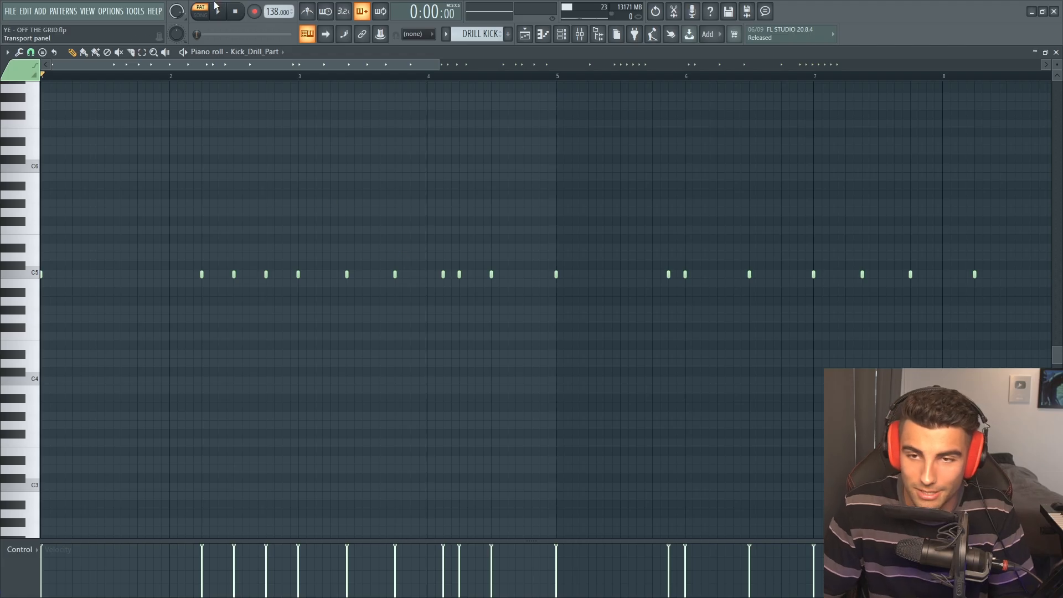
pyautogui.click(216, 9)
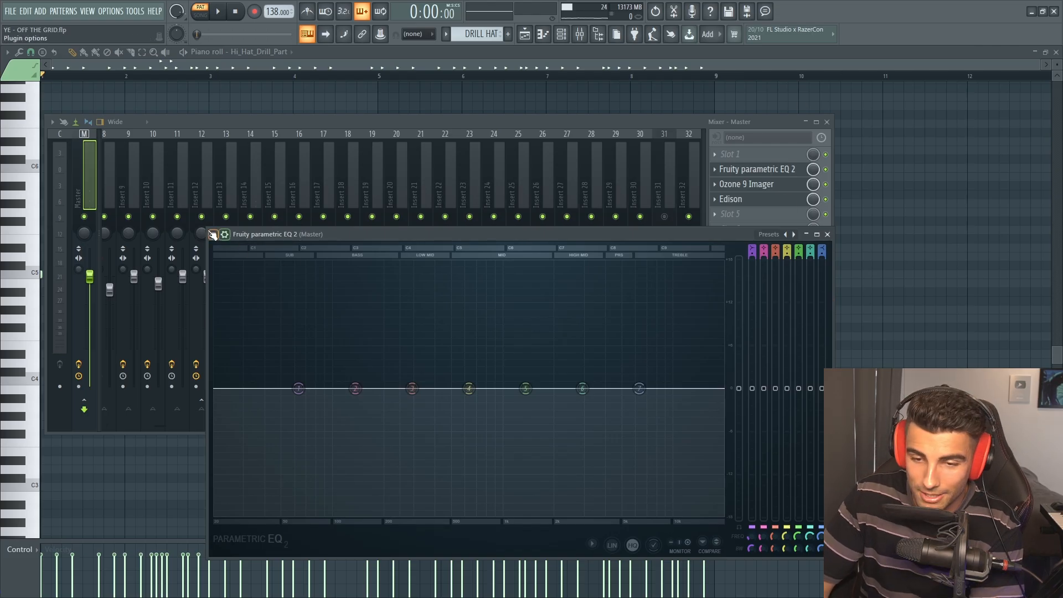
# Review the DRILL HAT pattern's notes and open Fruity parametric EQ 2 on the Master channel
pyautogui.click(214, 234)
pyautogui.click(228, 469)
pyautogui.rightClick(1005, 139)
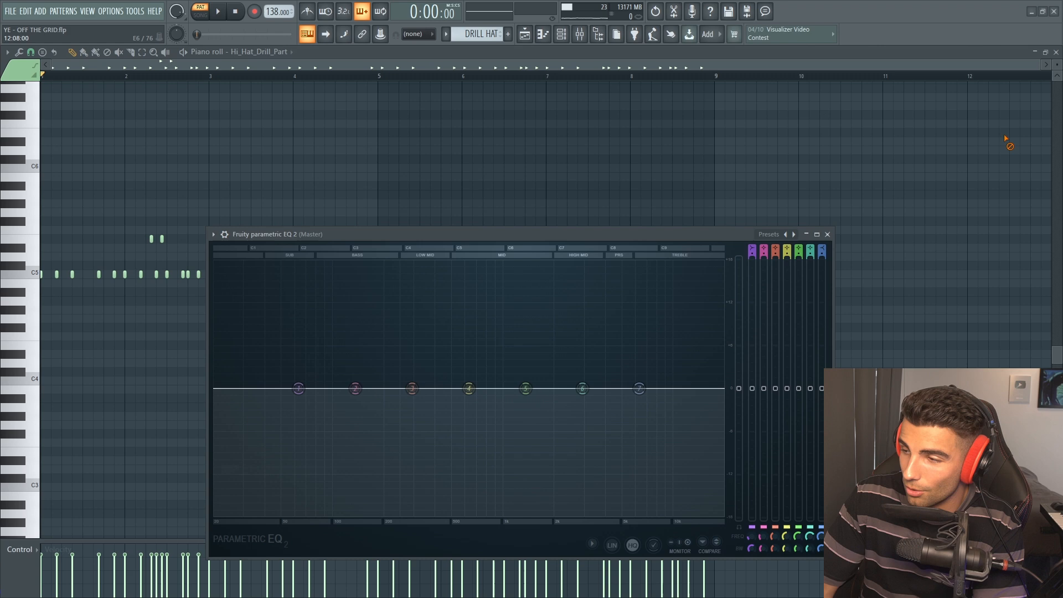
# Play the arrangement in song mode and solo a playlist track to examine its spectrum in the master EQ
pyautogui.click(1056, 54)
pyautogui.click(201, 12)
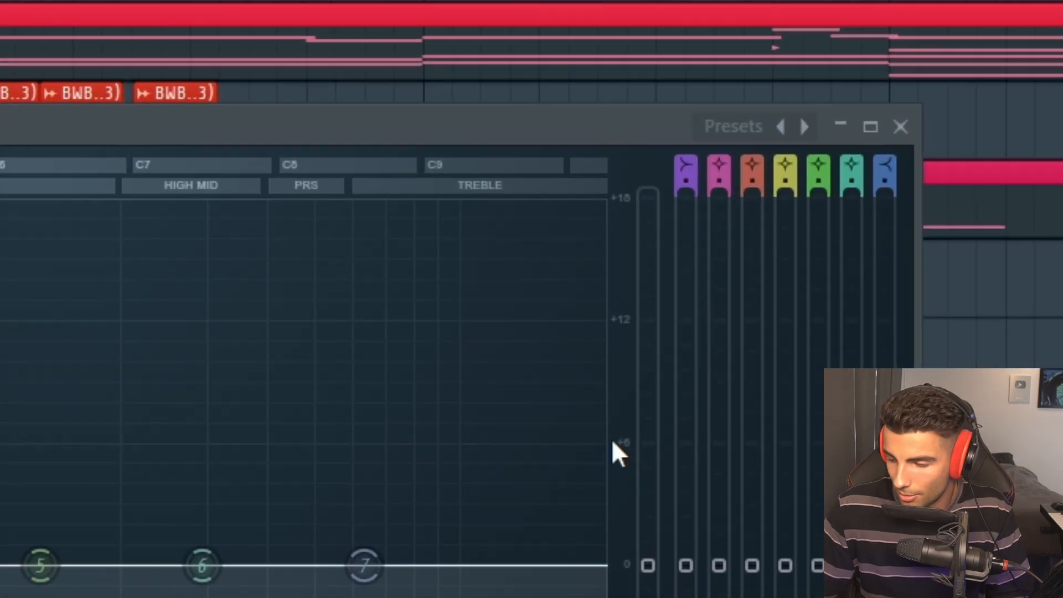
pyautogui.press('space')
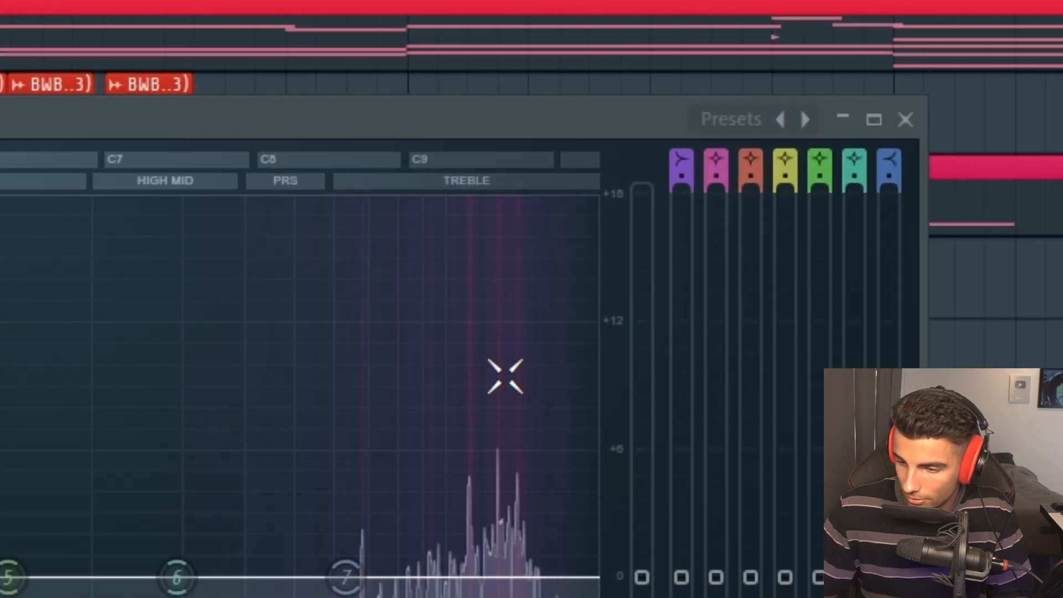
pyautogui.rightClick(1, 169)
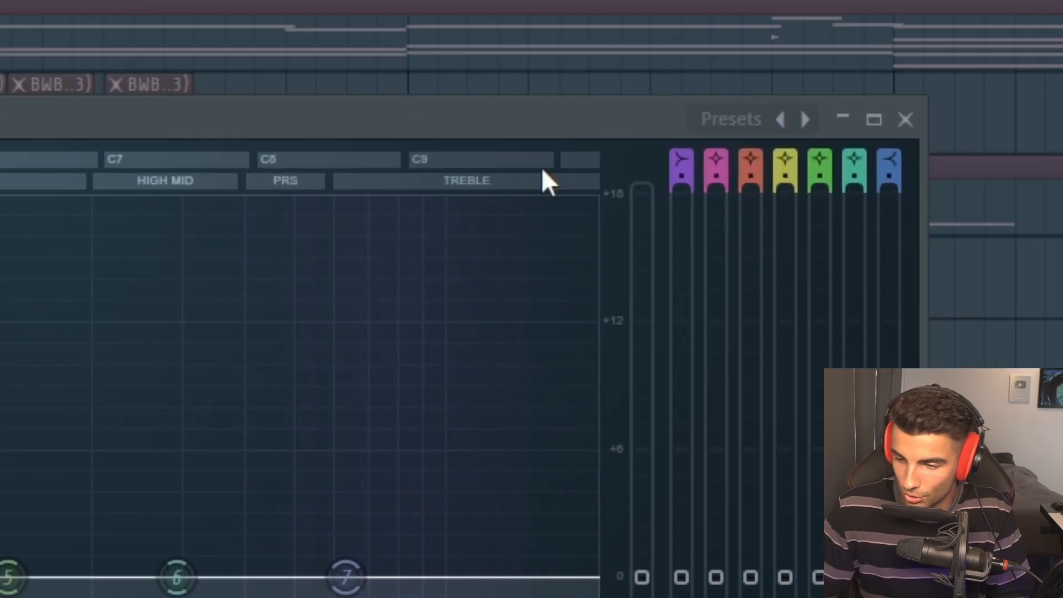